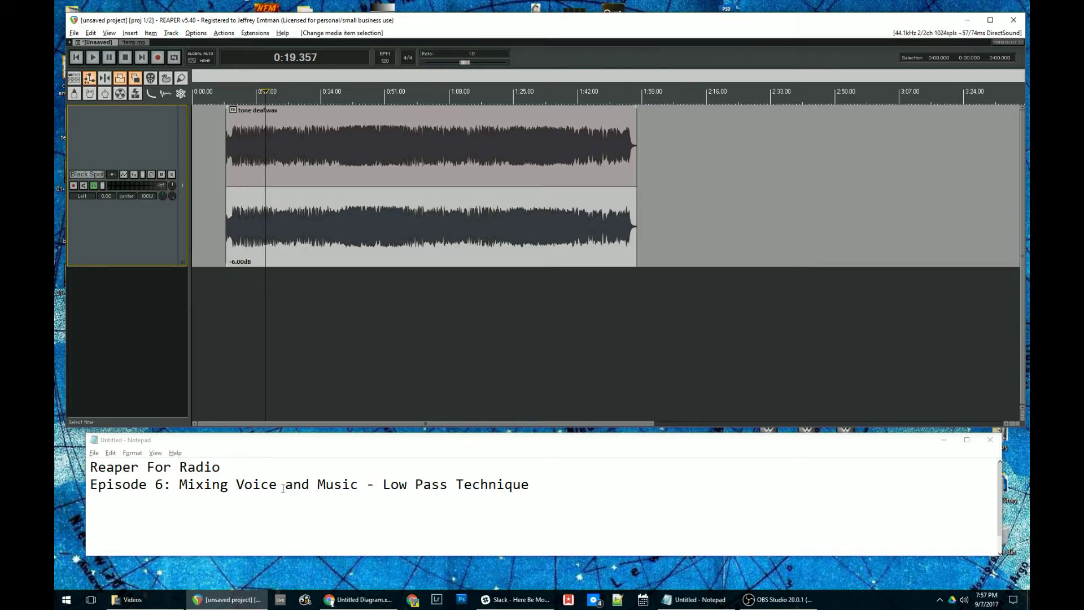
Return to the REAPER project and place the edit cursor at the start of the tone deaf.wav item.
click(340, 488)
click(407, 486)
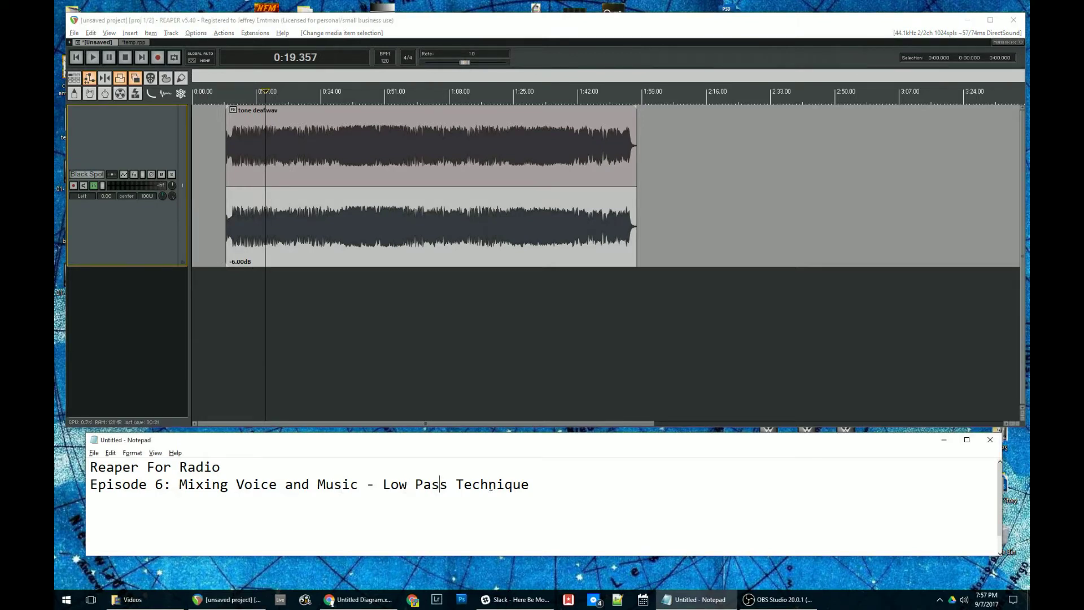
click(257, 289)
click(225, 293)
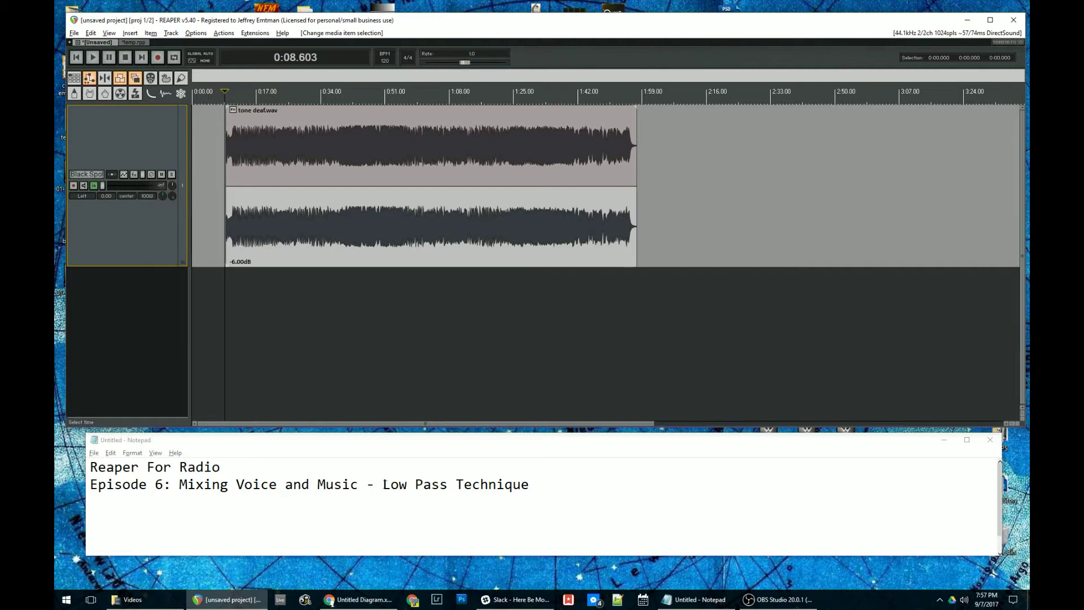
click(242, 248)
click(227, 277)
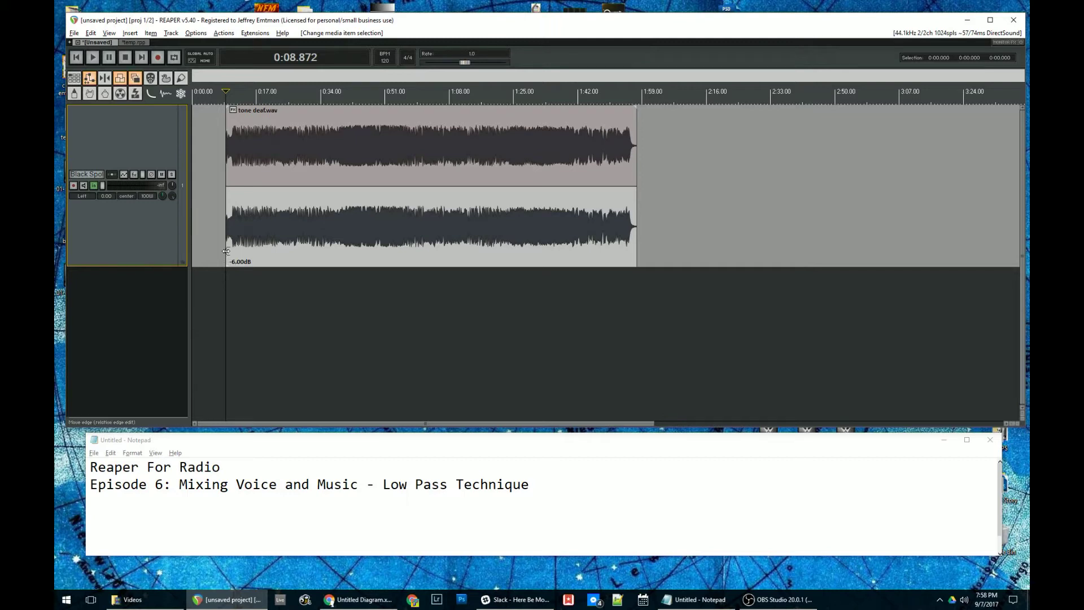
Make the music track taller and play and pause the song to listen.
drag(160, 265, 162, 300)
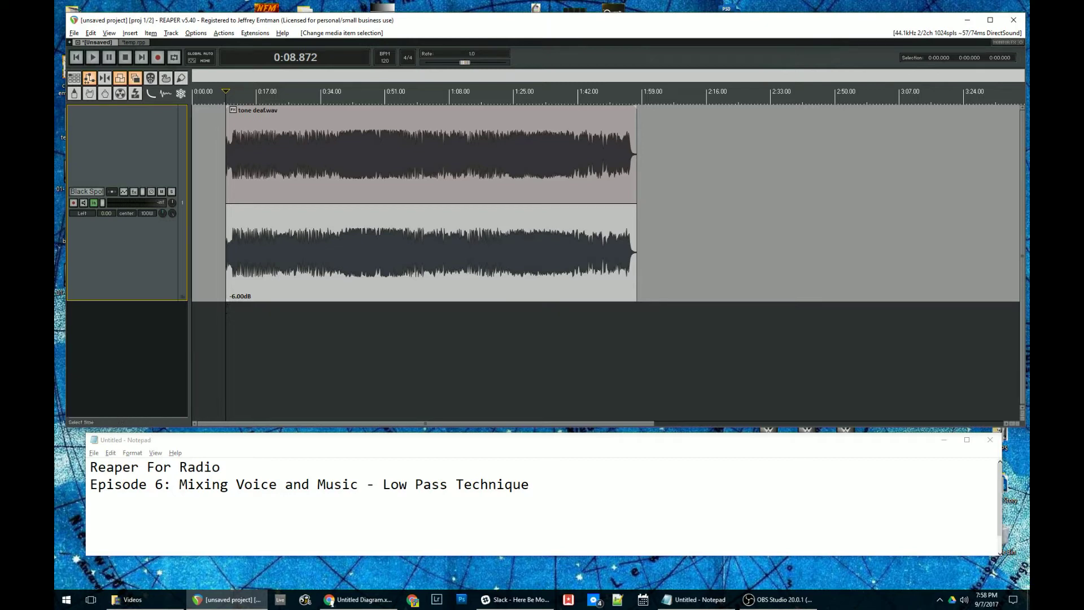
key(space)
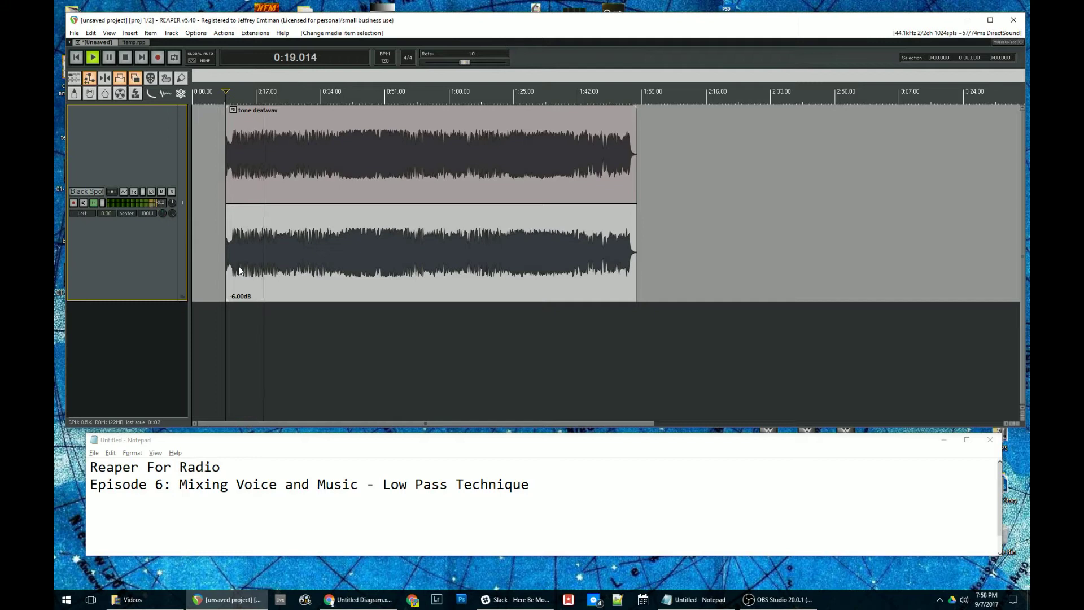
key(ctrl+space)
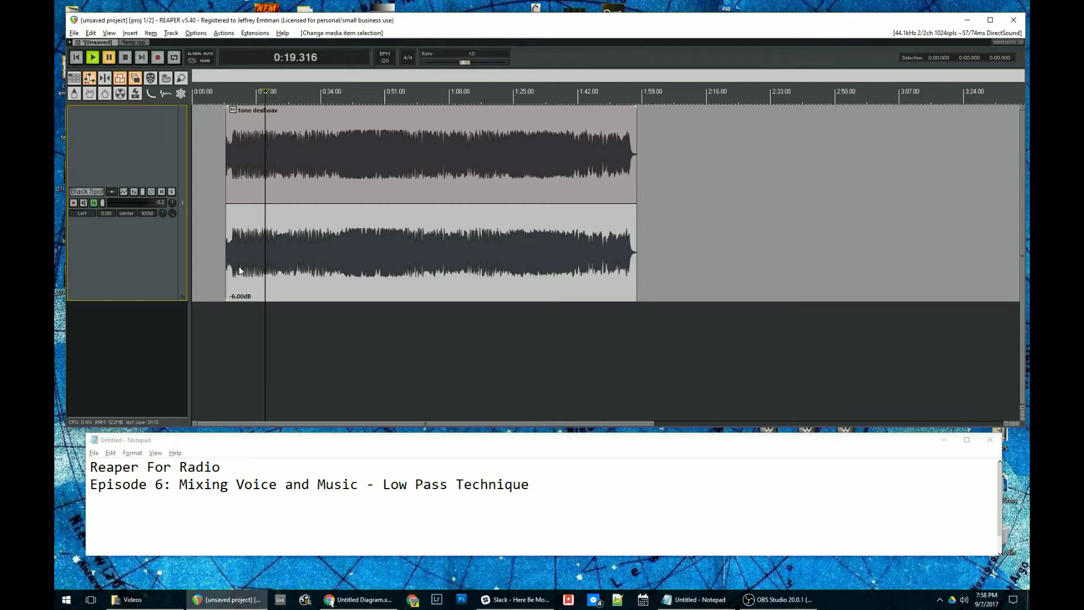
key(space)
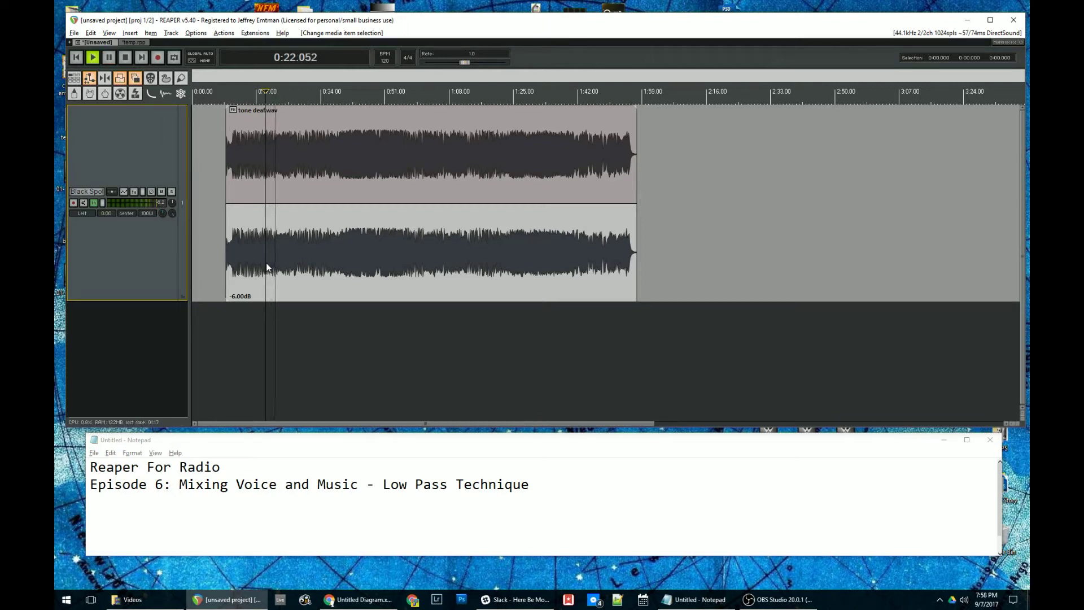
key(ctrl+space)
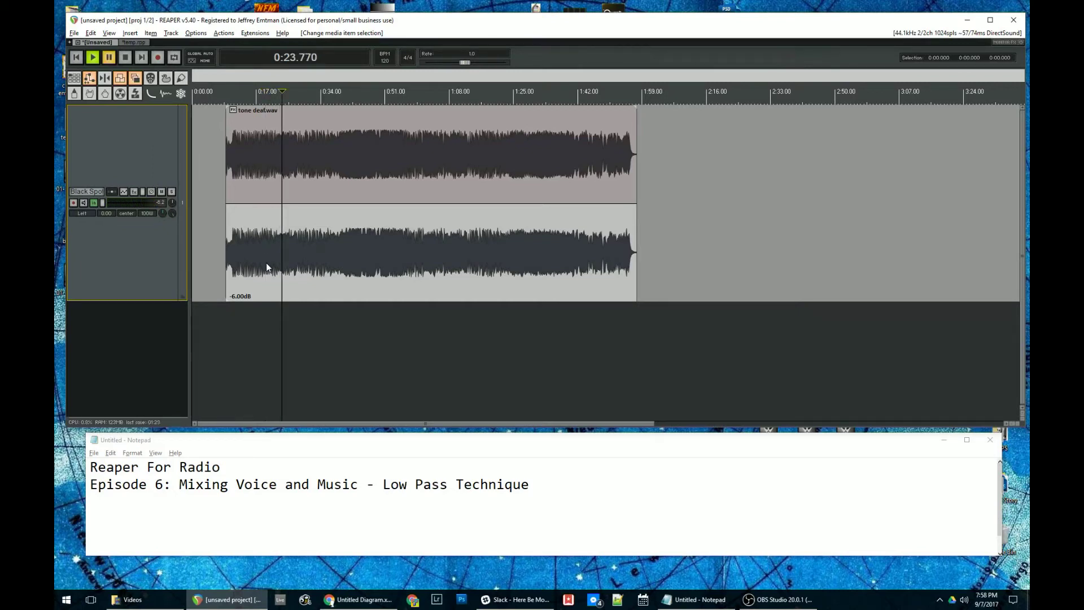
Drop the tone deaf.wav item to -16 dB, listen to it, then raise it back to -6 dB.
click(266, 263)
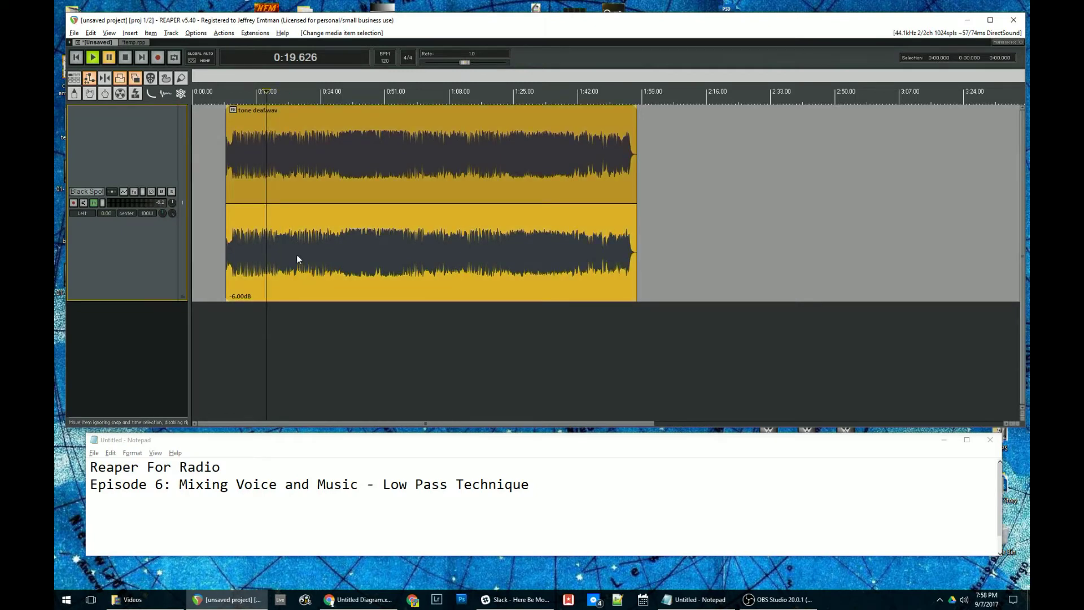
key(Down)
key(space)
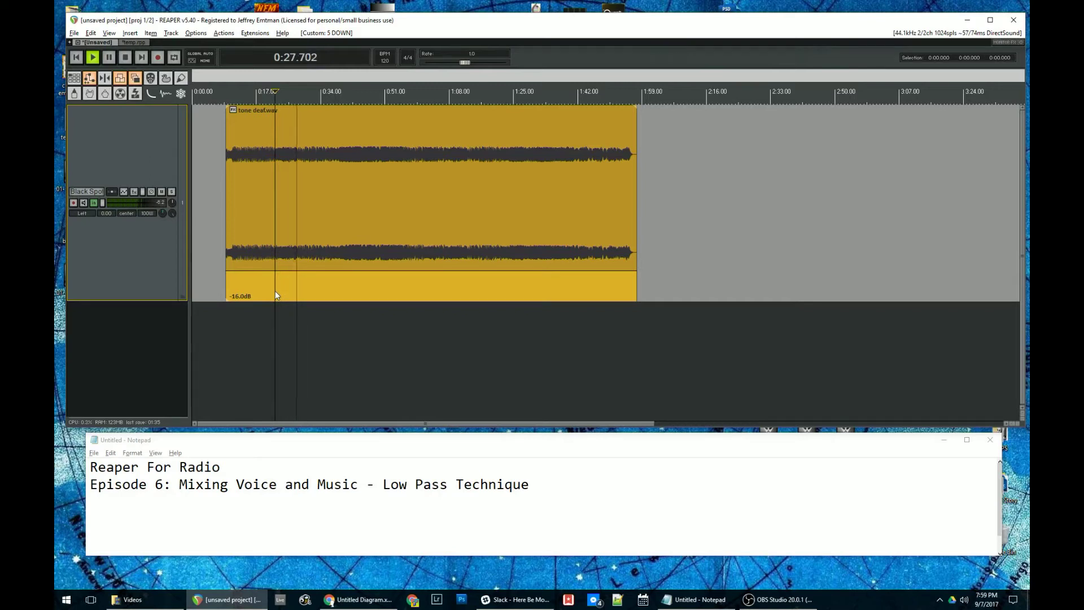
key(space)
key(Up)
key(Up)
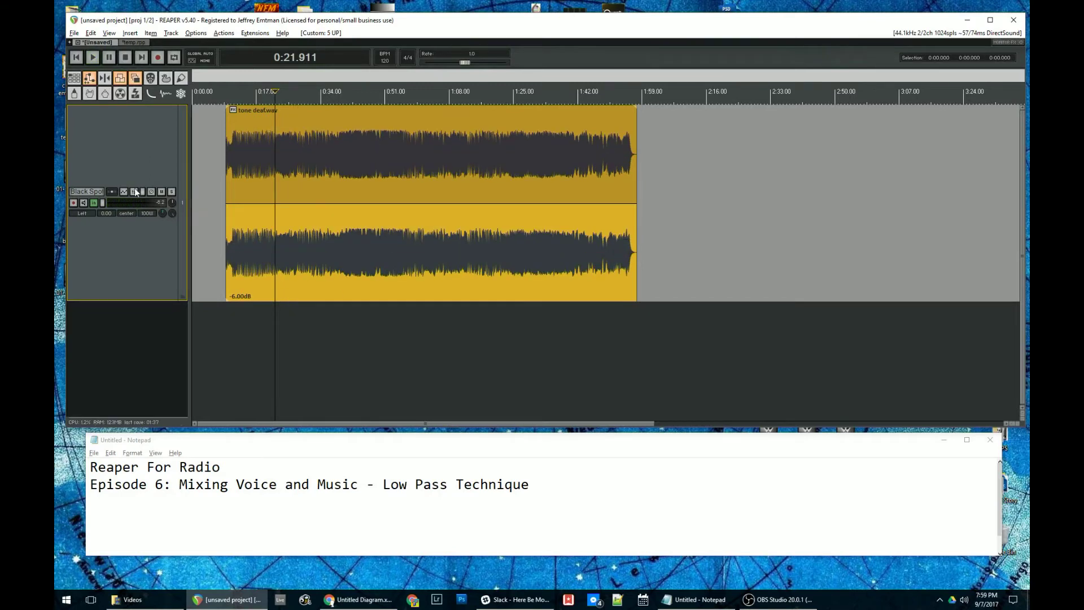
Insert VST: ReaEQ (Cockos) on the Black Spot track and play from just before 0:20.
click(134, 191)
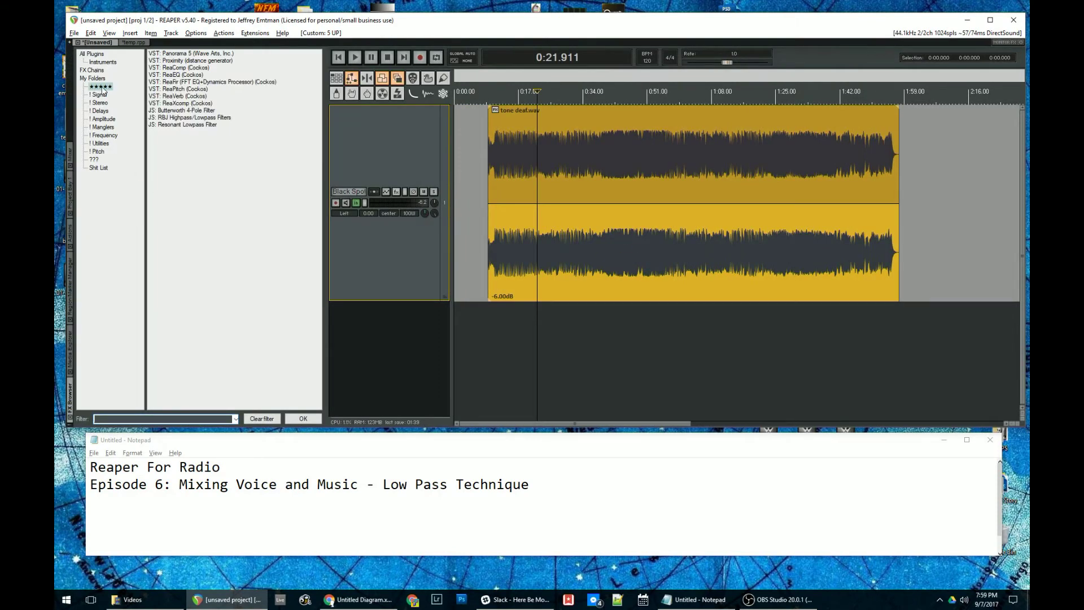
click(177, 75)
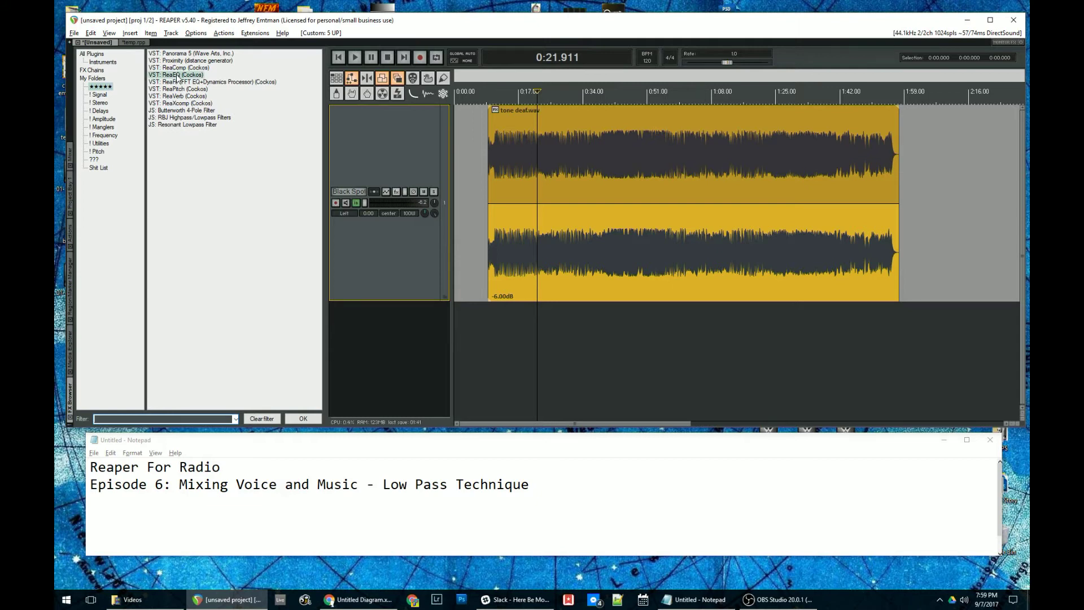
drag(322, 126, 384, 154)
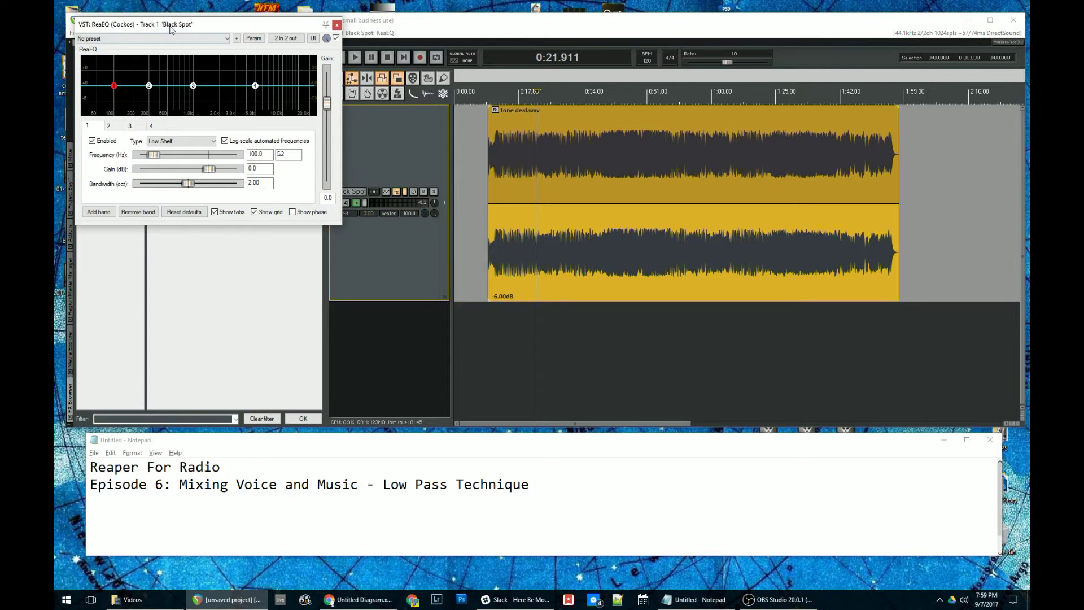
drag(172, 29, 390, 244)
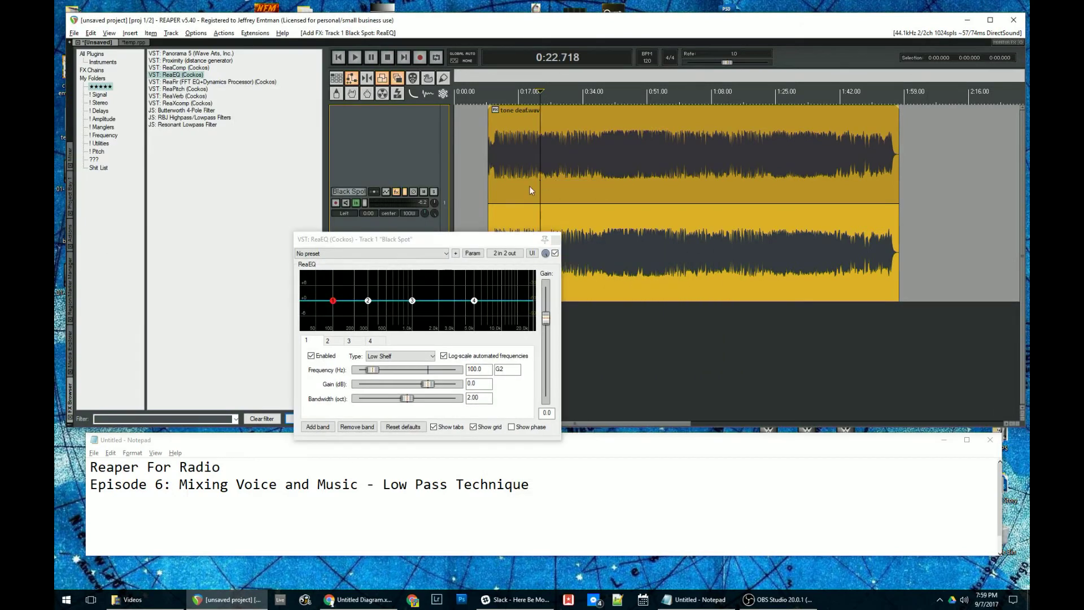
click(529, 178)
key(space)
Drag ReaEQ band 4 into a -inf high-shelf cut starting at about 474.2 Hz while listening.
click(475, 301)
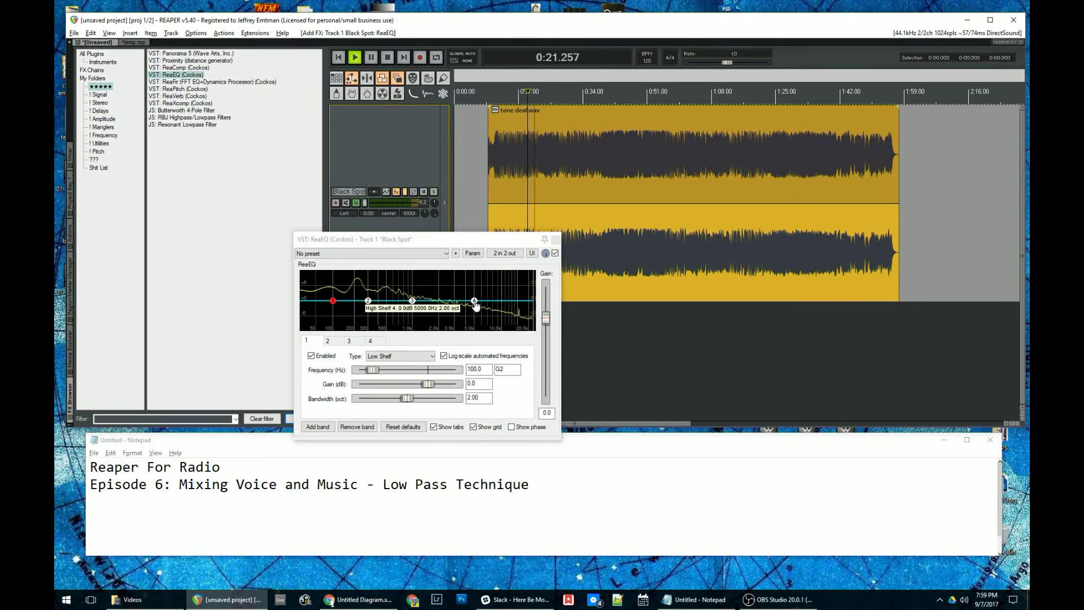
key(space)
drag(471, 335, 378, 347)
key(space)
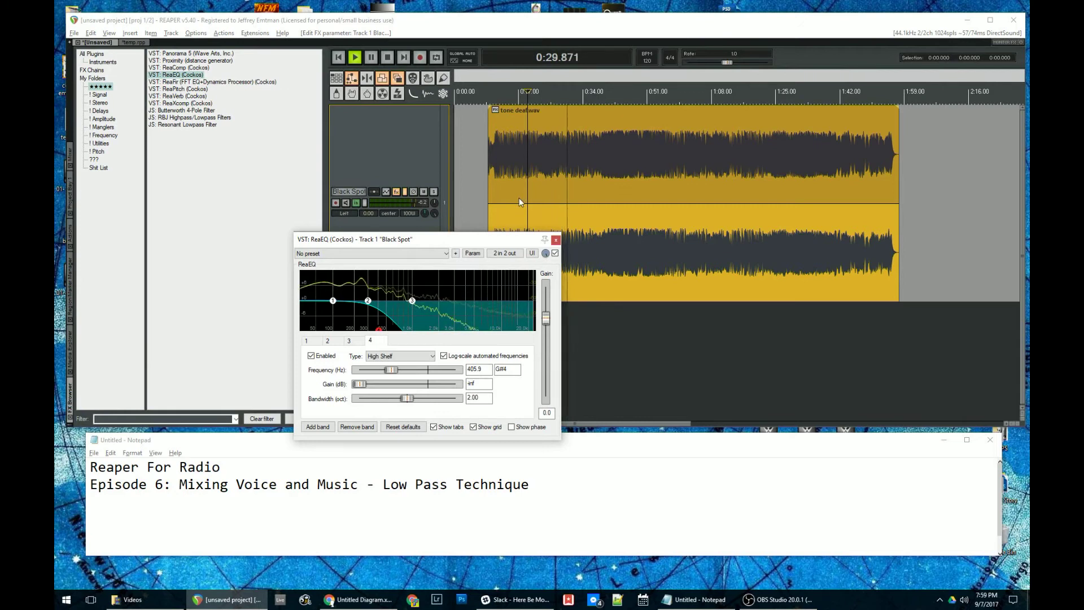
mouse_move(382, 333)
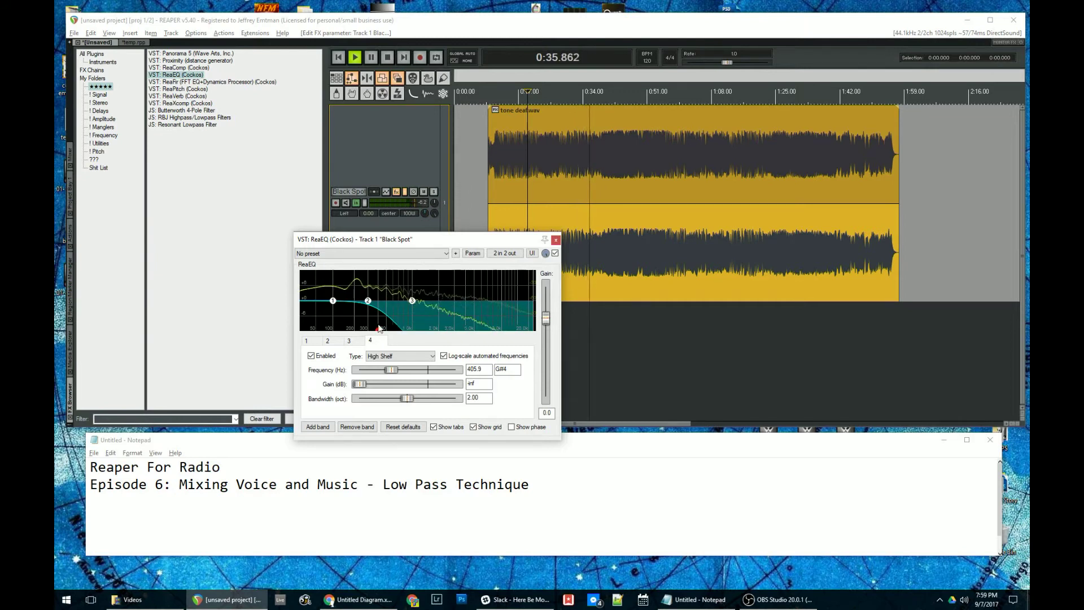
mouse_move(379, 330)
mouse_down()
mouse_move(380, 353)
mouse_move(411, 348)
mouse_move(385, 347)
mouse_up()
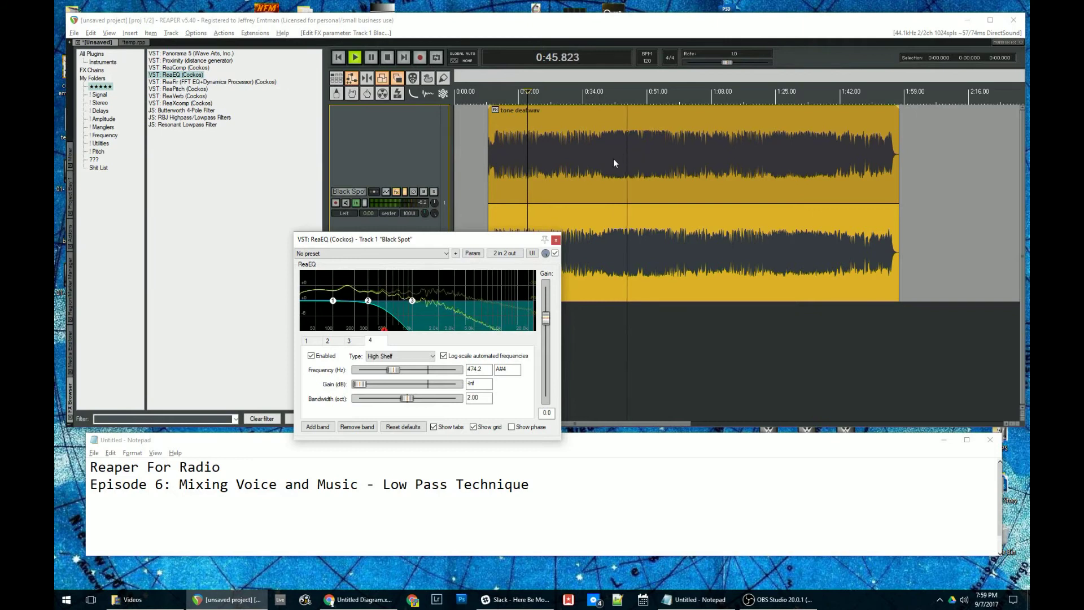
click(611, 339)
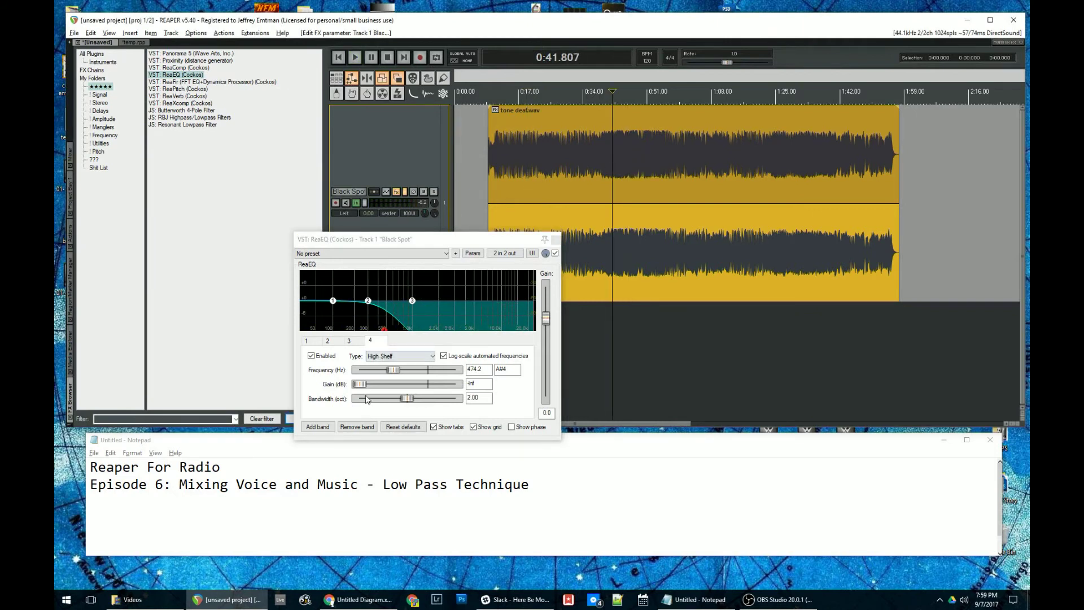
Narrow band 4's bandwidth to 0.82 octaves and sweep the shelf to 422.9 Hz while listening.
click(411, 401)
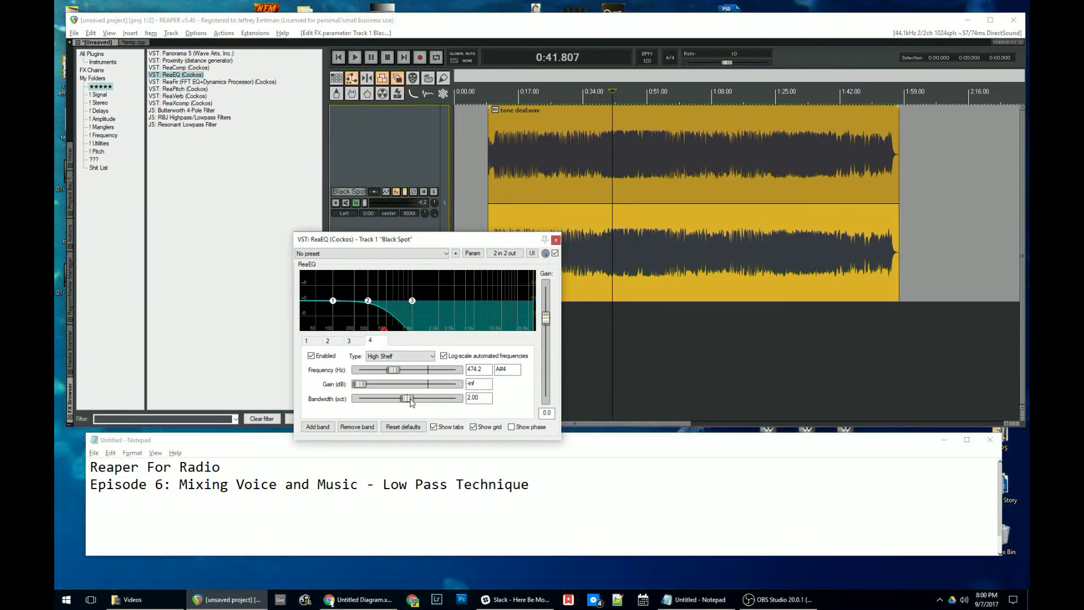
drag(410, 399, 382, 399)
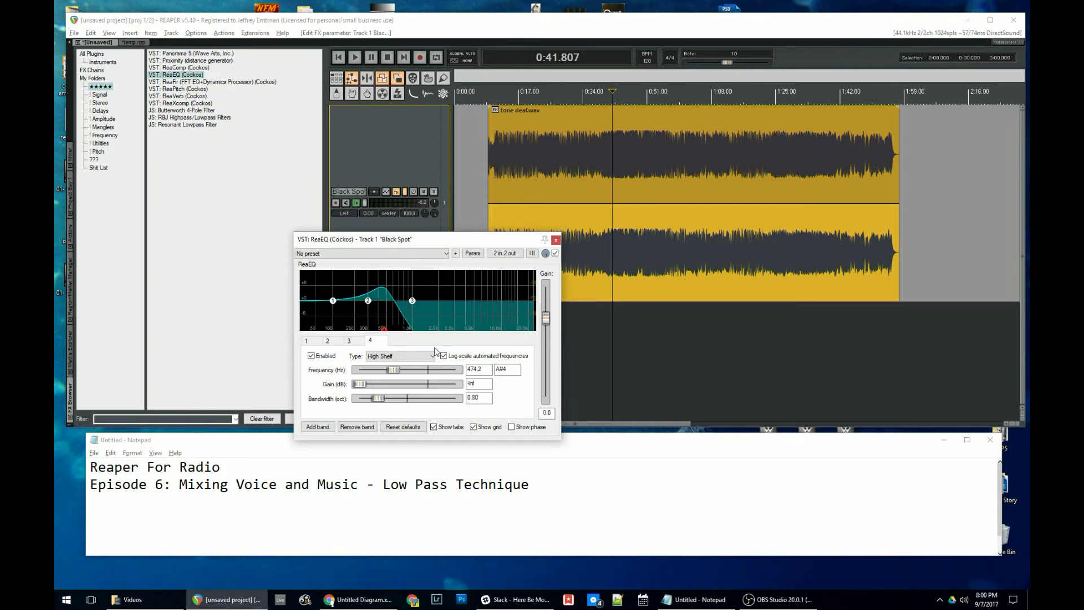
key(space)
drag(378, 399, 394, 374)
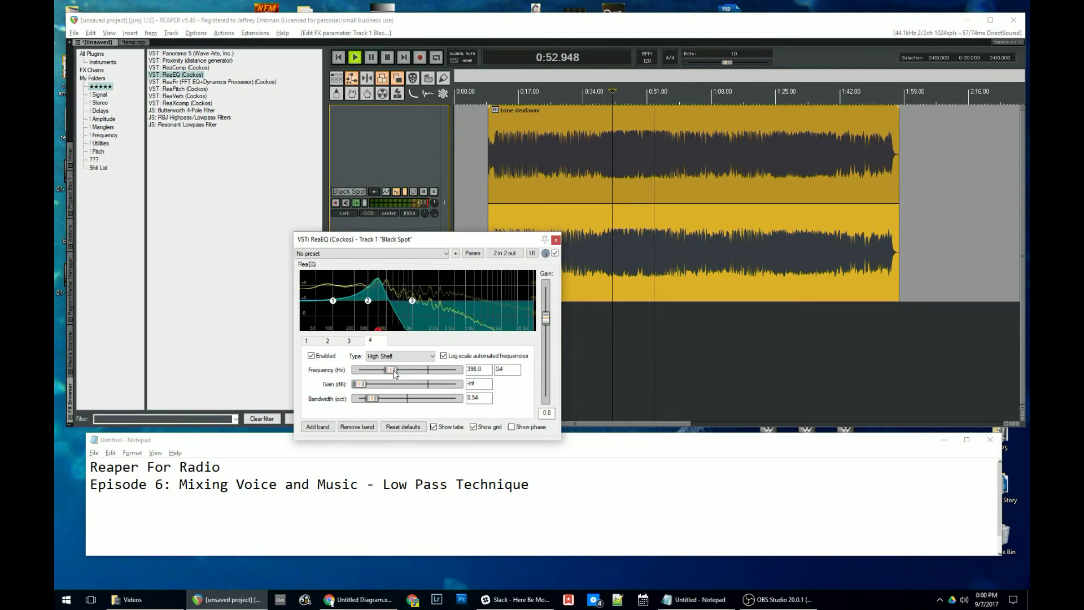
double_click(373, 398)
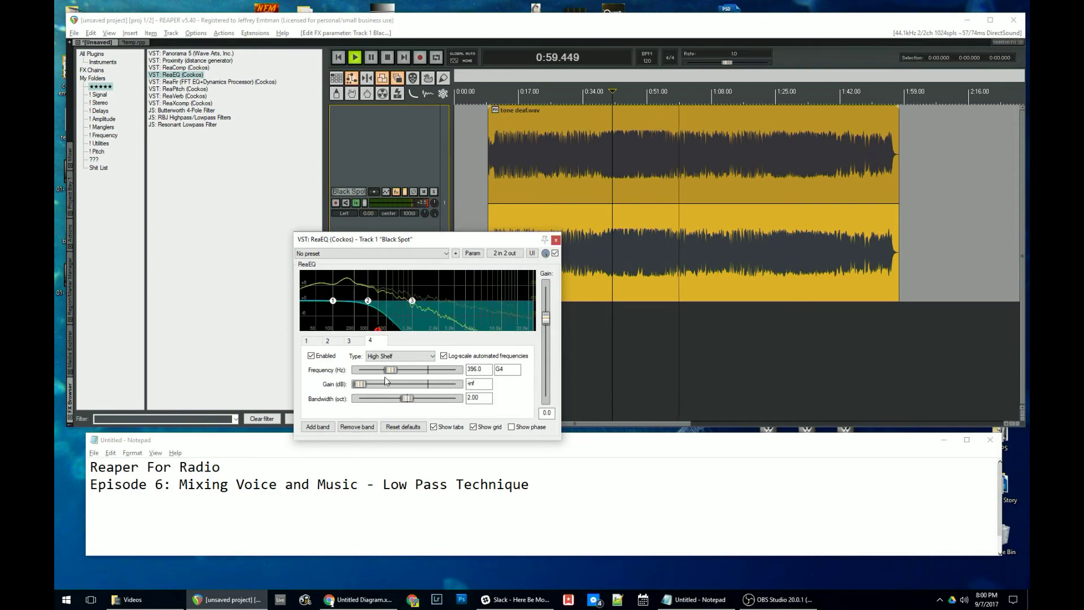
mouse_move(390, 369)
mouse_down()
mouse_move(433, 371)
mouse_move(393, 371)
mouse_move(378, 398)
mouse_move(411, 371)
mouse_move(435, 371)
mouse_move(381, 372)
mouse_up()
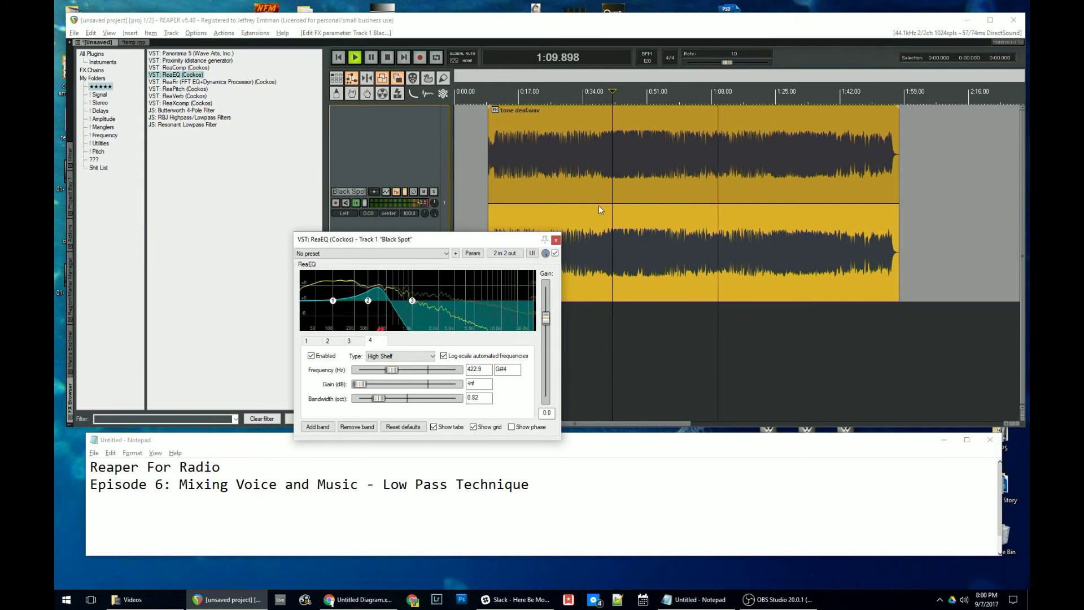
key(space)
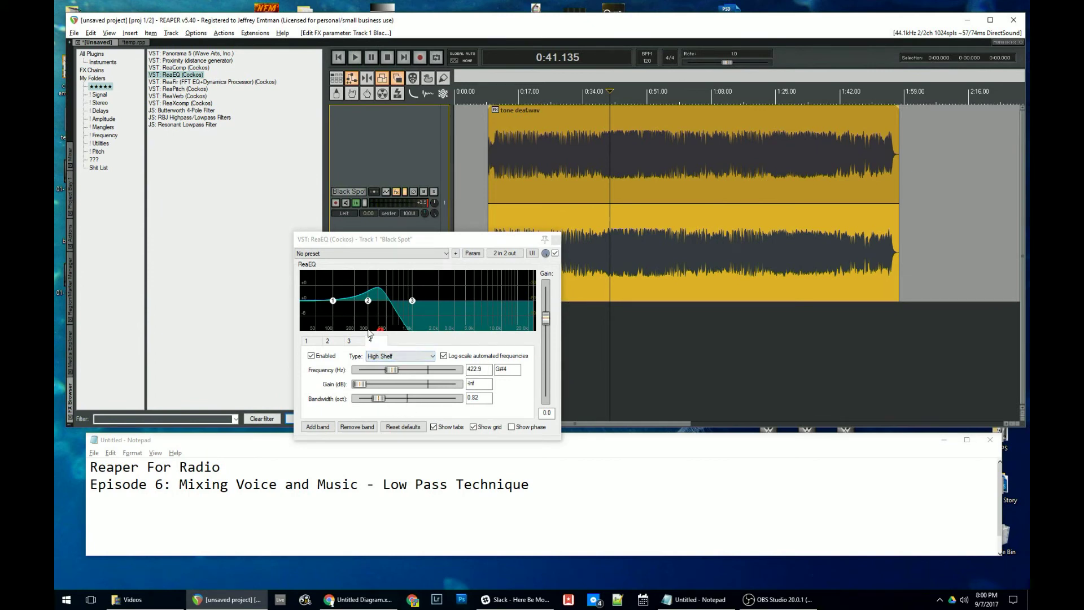
mouse_move(382, 336)
Bypass ReaEQ and add JS: Resonant Lowpass Filter after it, arranging both effect windows.
drag(395, 238, 437, 239)
click(596, 254)
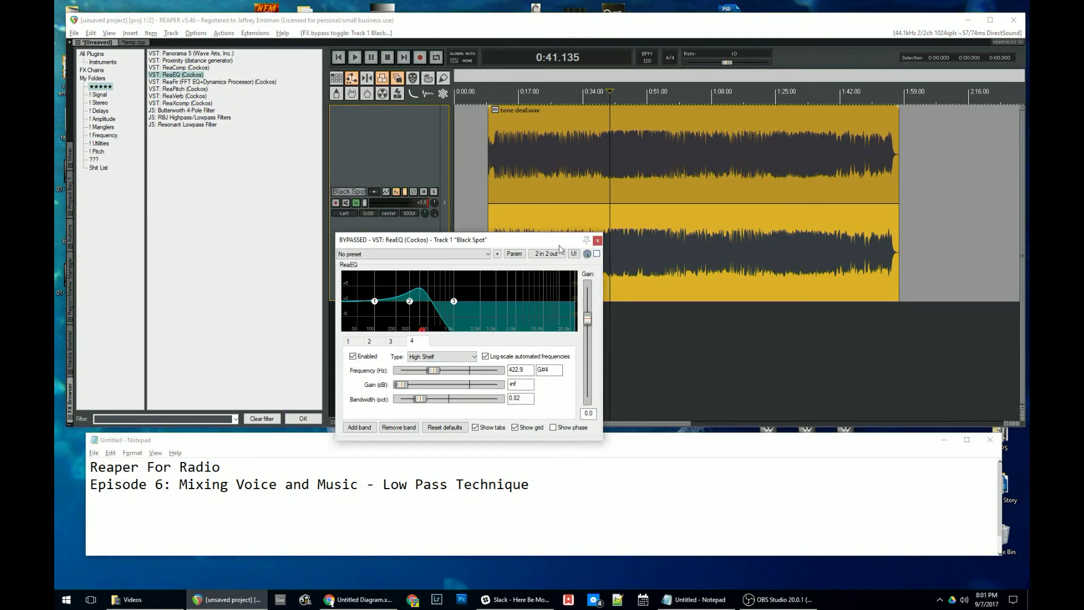
drag(559, 247, 450, 390)
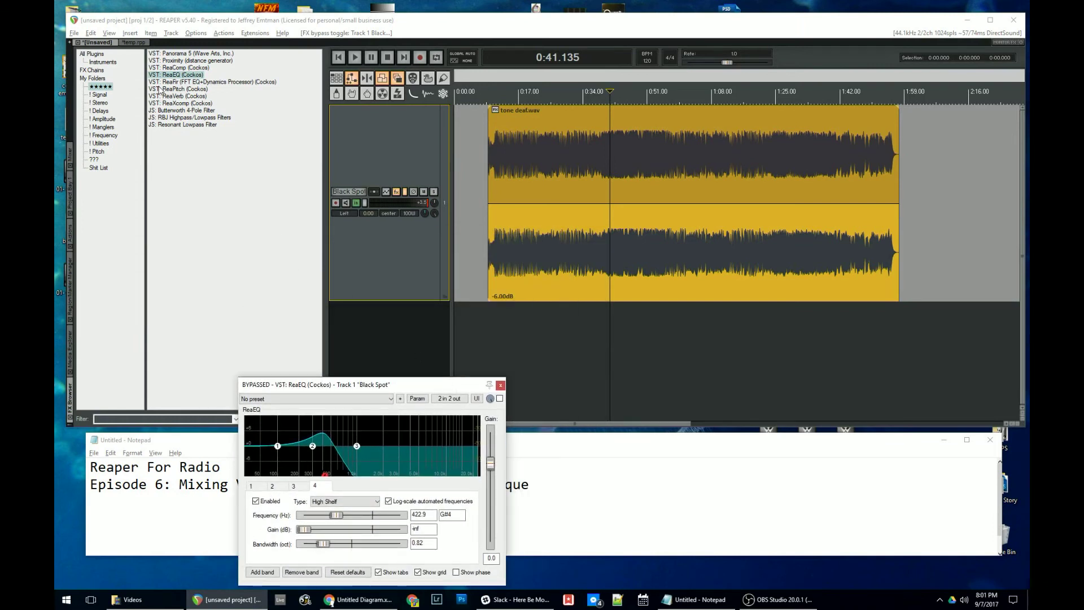
click(179, 125)
drag(434, 119, 394, 224)
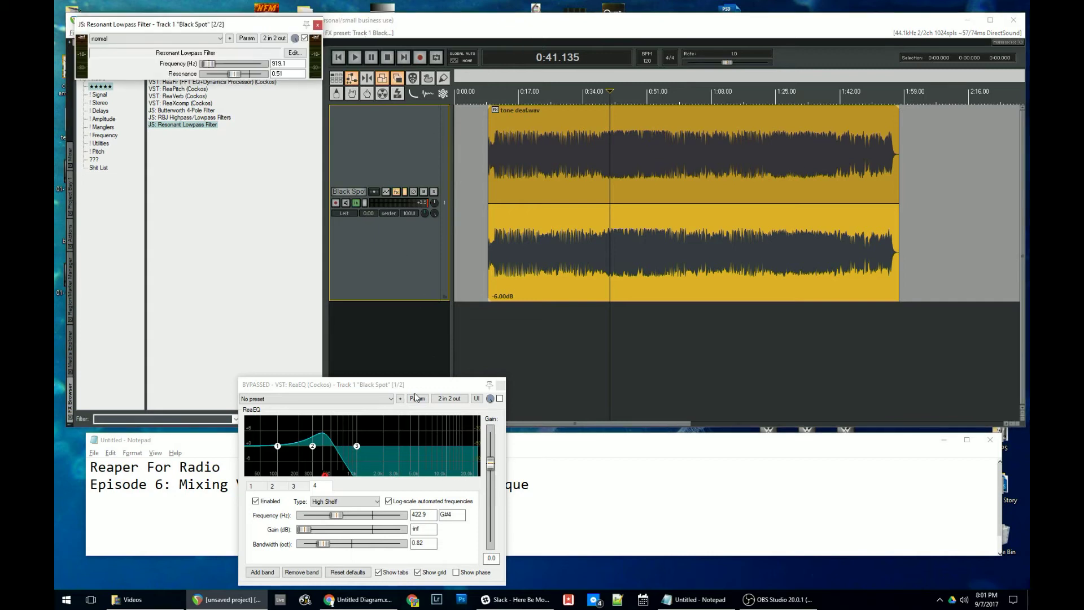
drag(415, 384, 349, 348)
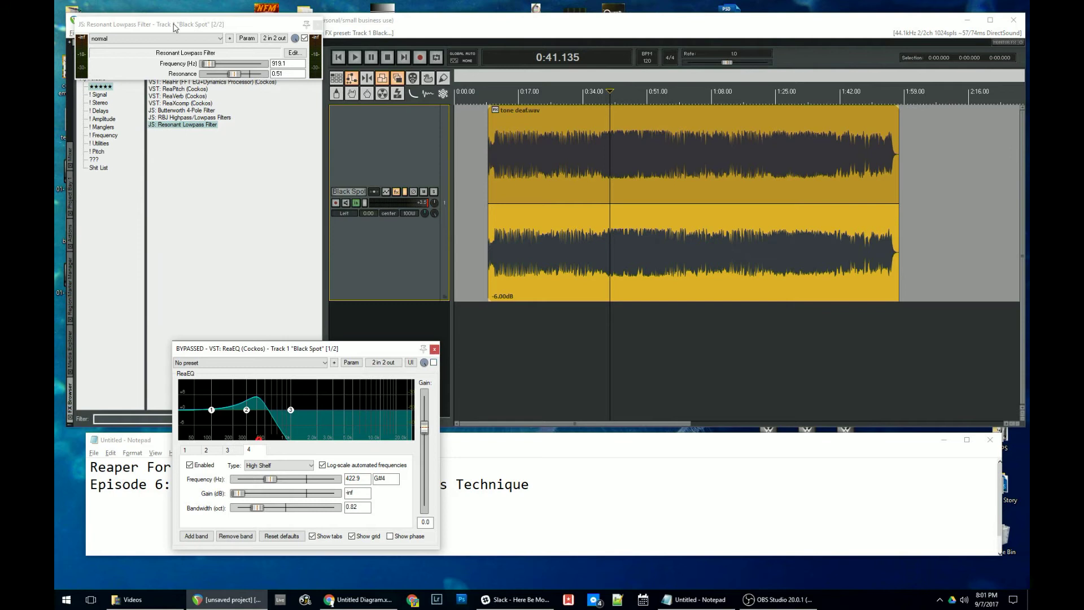
drag(173, 26, 564, 356)
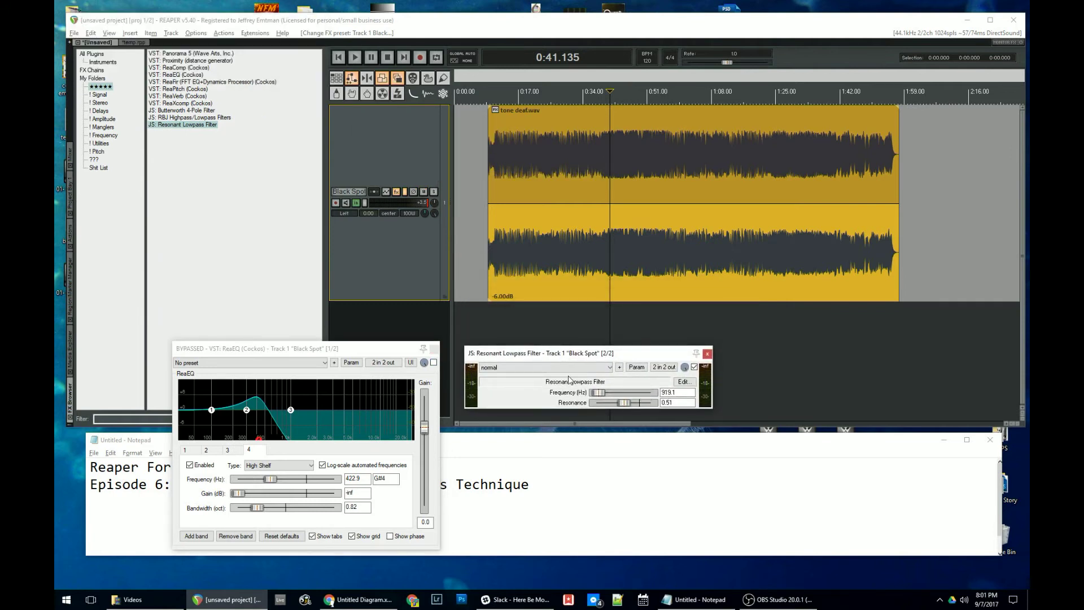
drag(400, 351, 332, 330)
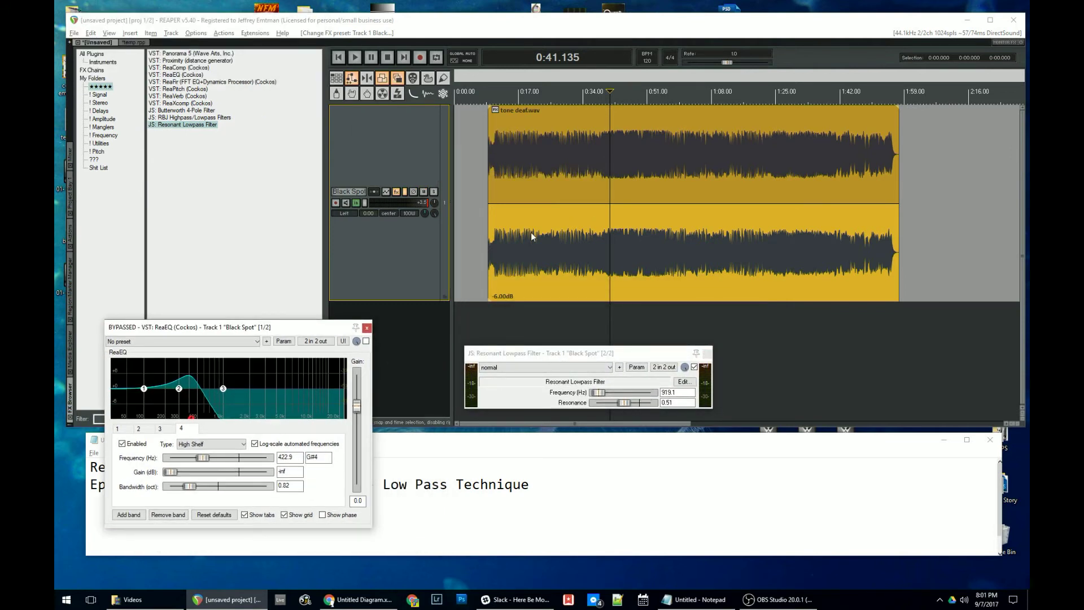
Play from near 0:17 and tune the lowpass to 2317.7 Hz frequency and 0.01 resonance.
click(522, 319)
key(space)
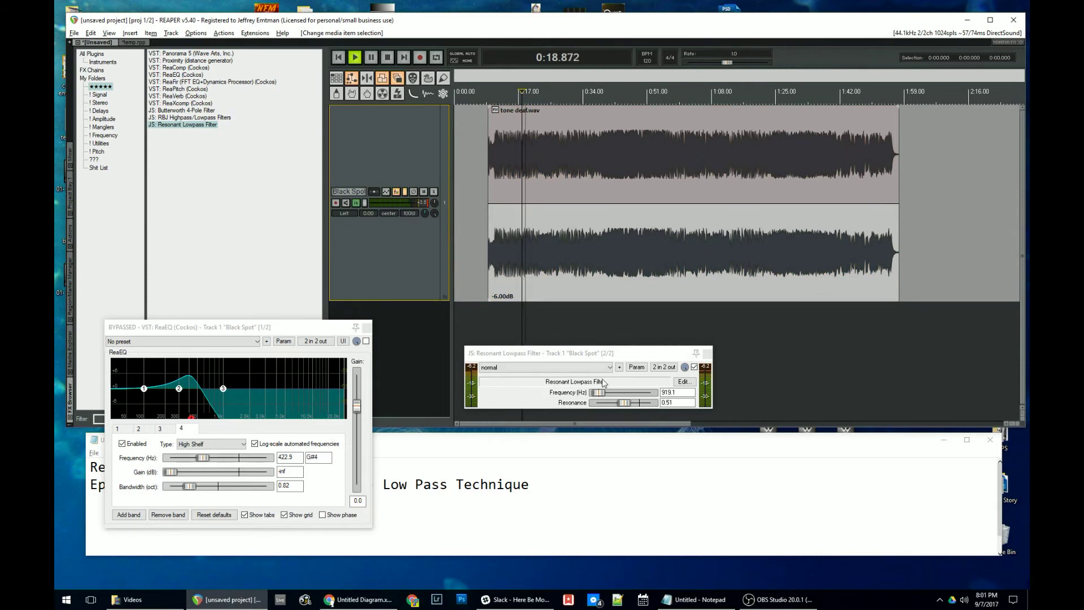
click(597, 396)
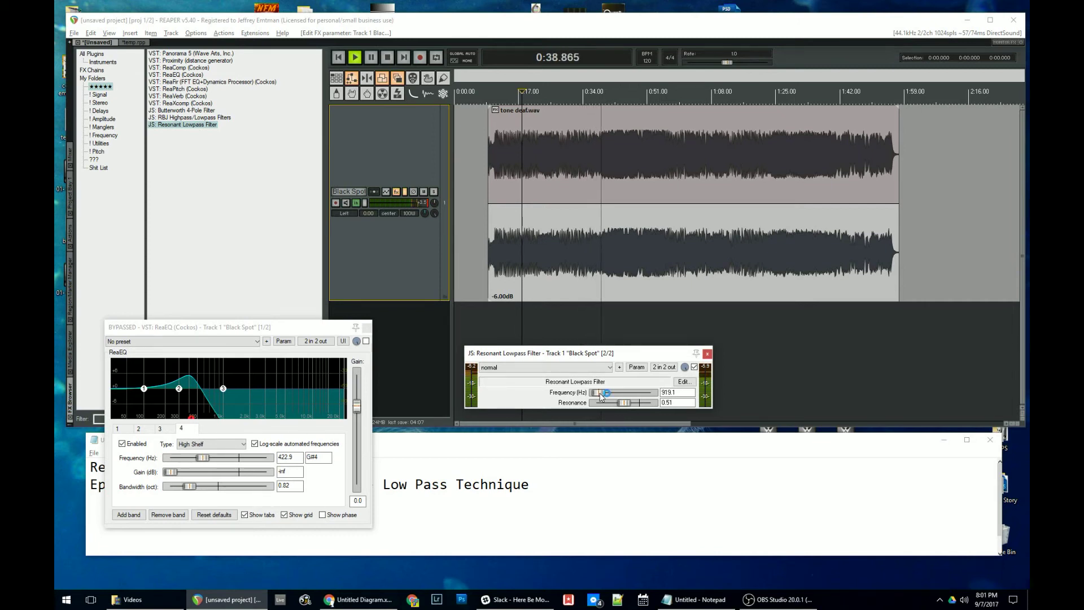
drag(600, 395, 644, 402)
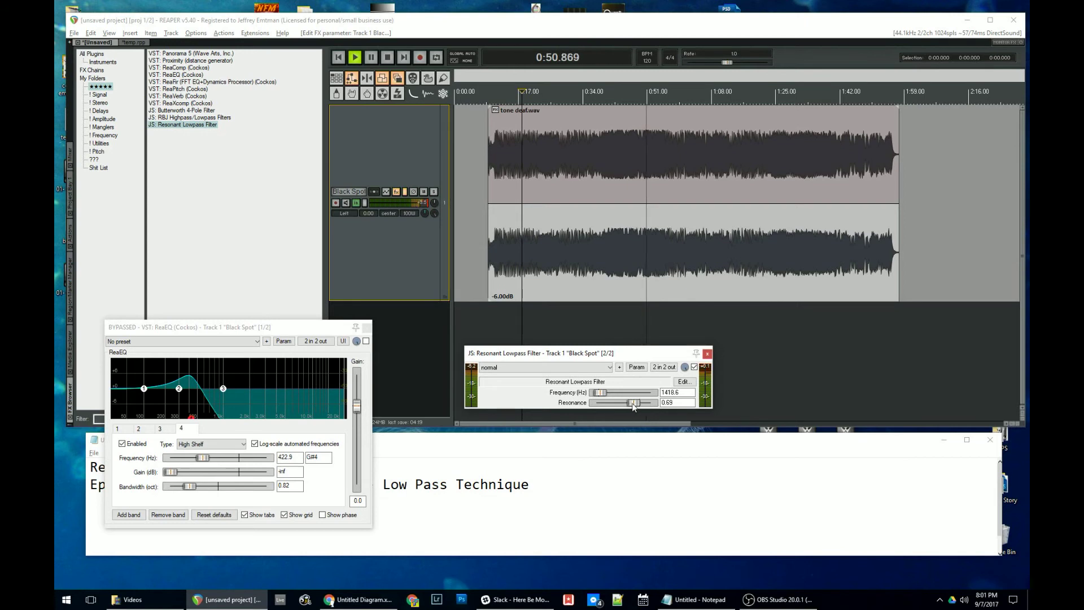
drag(644, 402, 602, 395)
click(593, 170)
key(space)
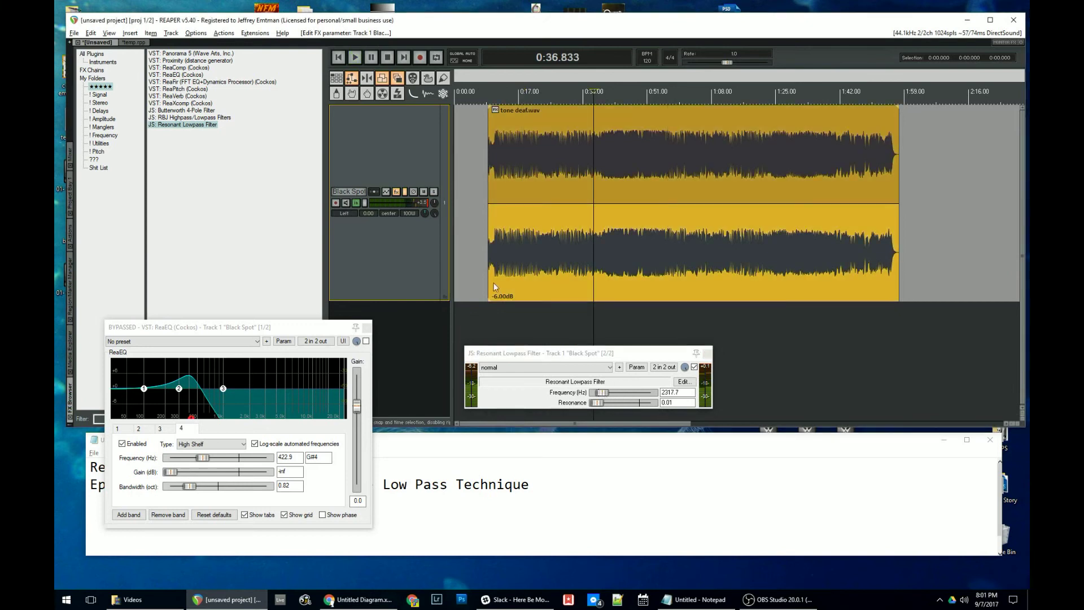
Show the lowpass filter's Frequency (Hz) envelope lane, maximize REAPER and close the effect windows.
click(386, 192)
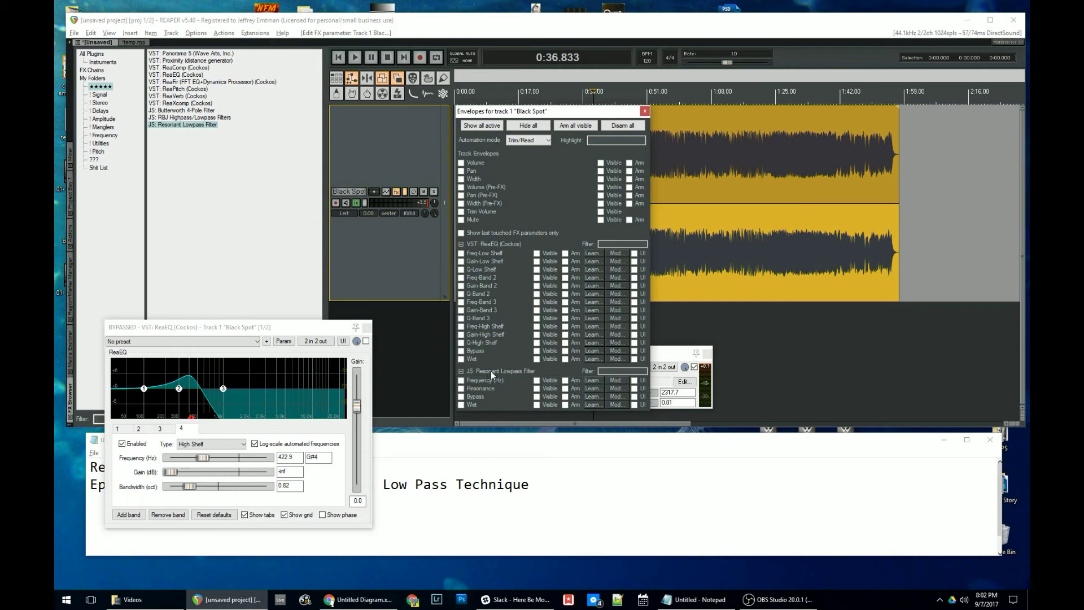
click(461, 380)
click(645, 111)
drag(624, 351, 375, 236)
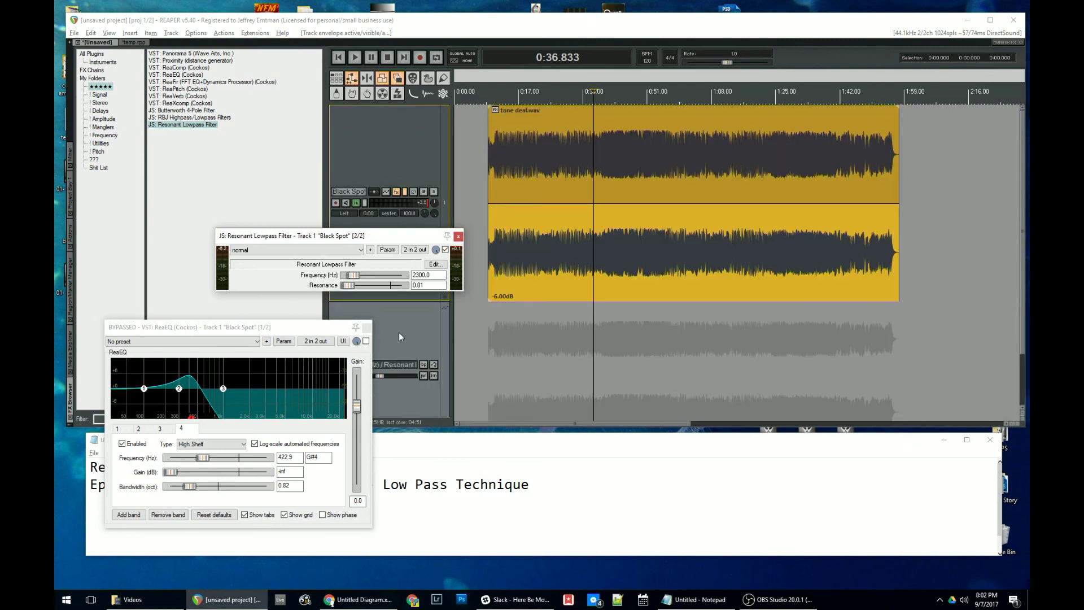
scroll(398, 332, down, 1)
click(989, 22)
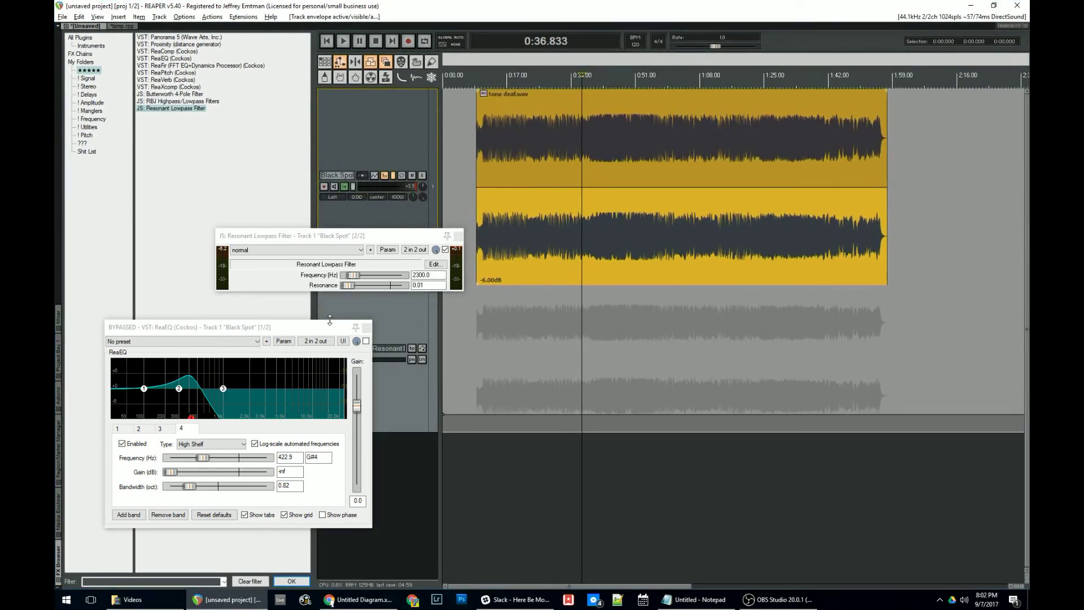
key(Escape)
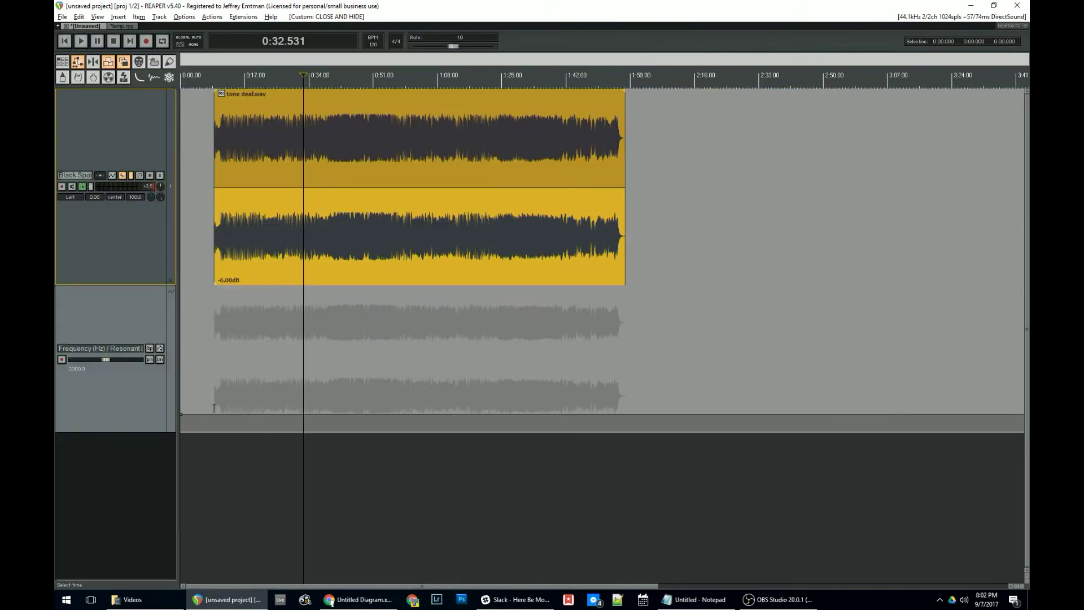
Draw Frequency envelope points: an early dip, a raised plateau around 0:30, and a high tail.
click(224, 414)
click(278, 414)
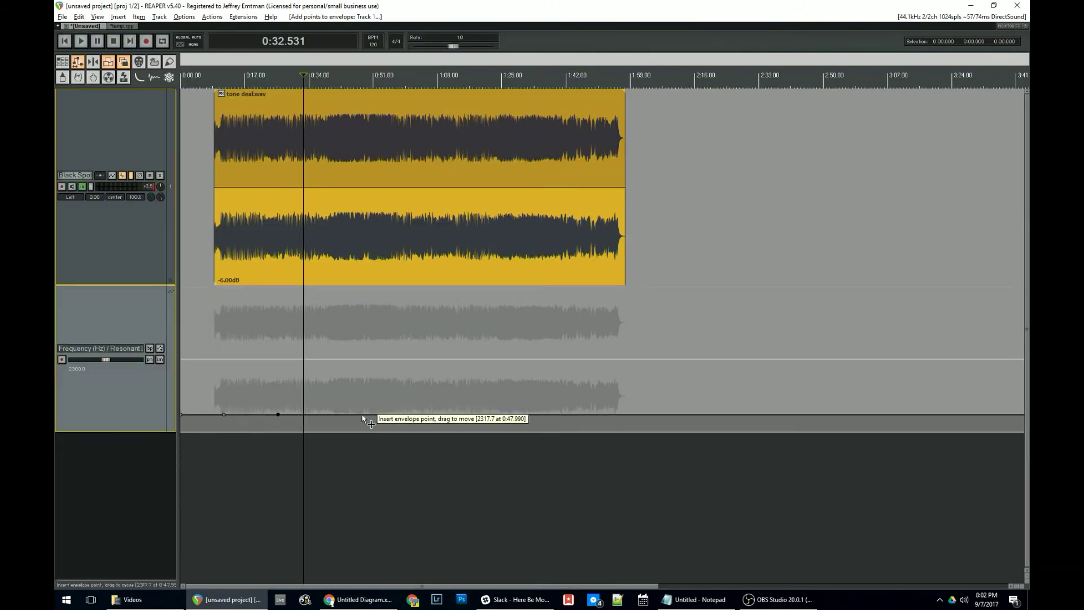
drag(278, 414, 251, 409)
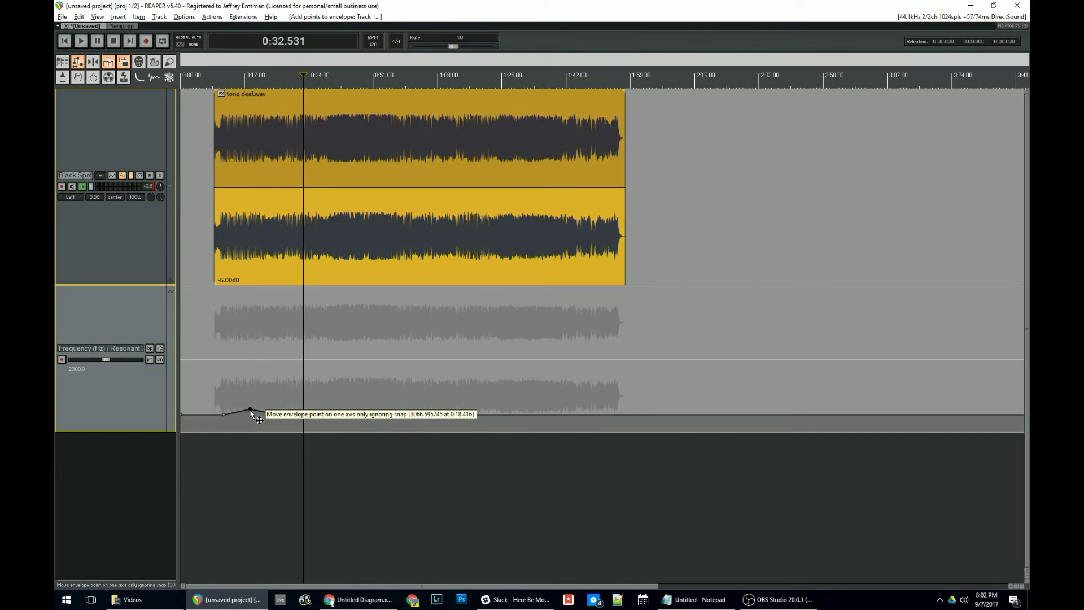
drag(315, 414, 316, 303)
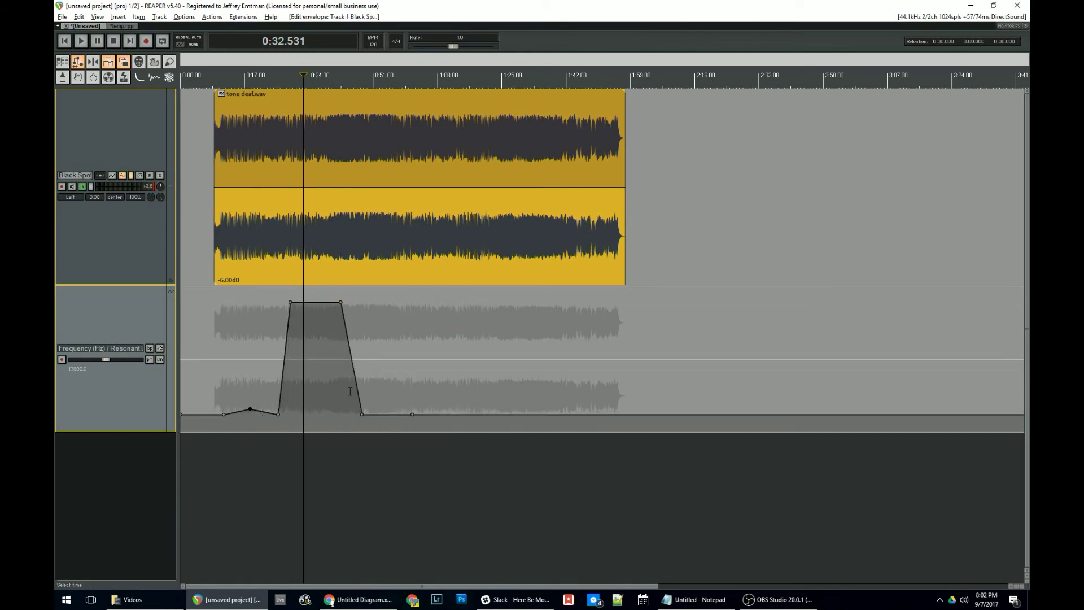
drag(412, 414, 419, 369)
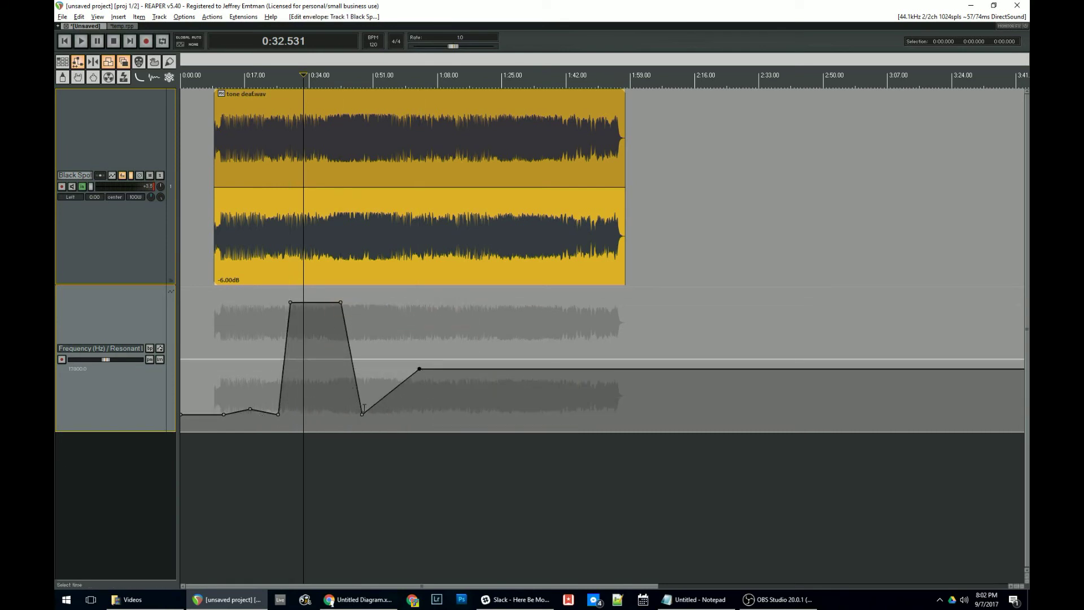
drag(362, 415, 361, 427)
drag(251, 409, 245, 429)
Bring up the Resonant Lowpass Filter in the track FX chain and play from near 0:22.
click(122, 176)
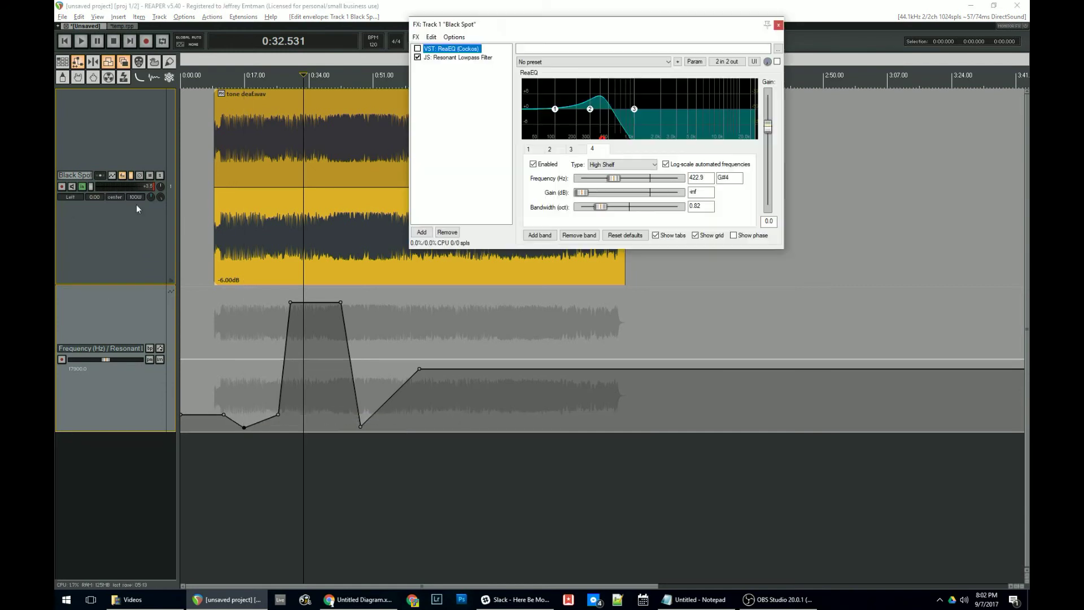
click(457, 58)
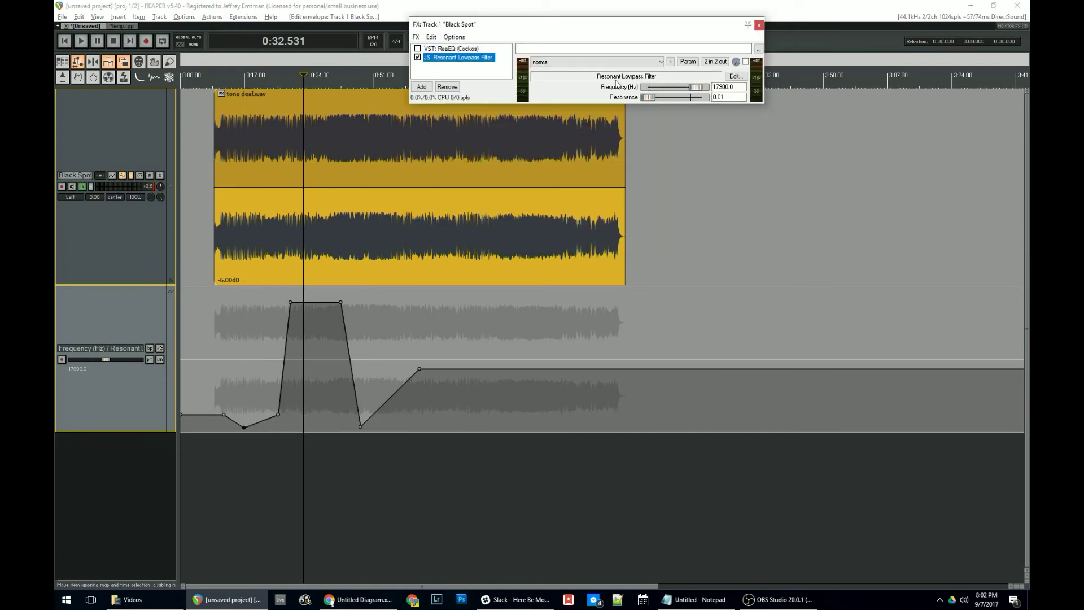
click(267, 354)
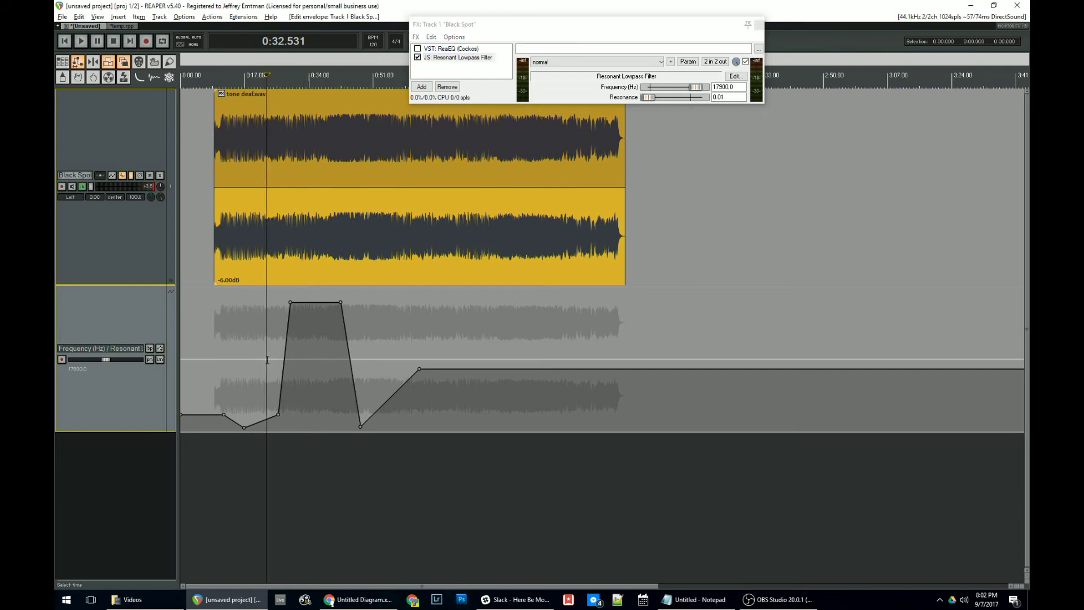
key(space)
scroll(263, 362, up, 1)
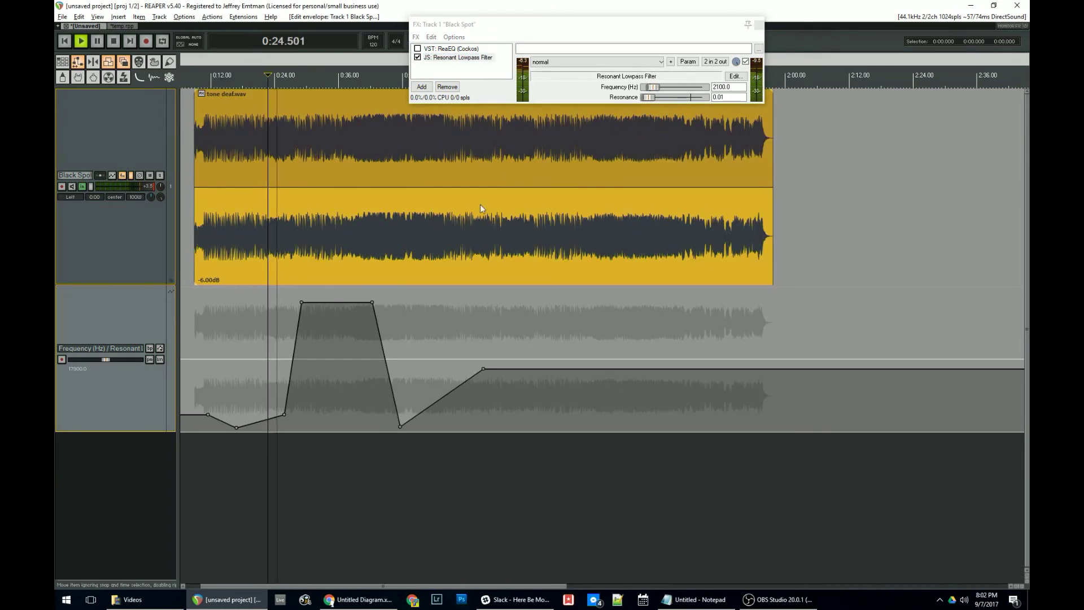
drag(587, 24, 469, 162)
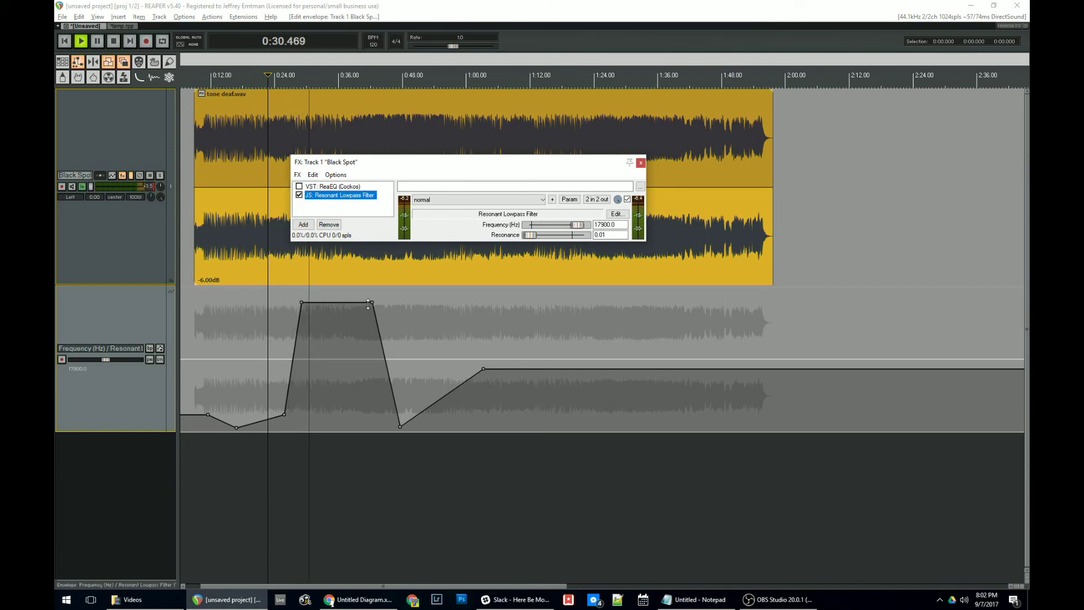
Narrow the plateau to a sharp peak, freehand-draw jagged points around 0:36–0:48, then switch to Notepad.
drag(371, 303, 333, 382)
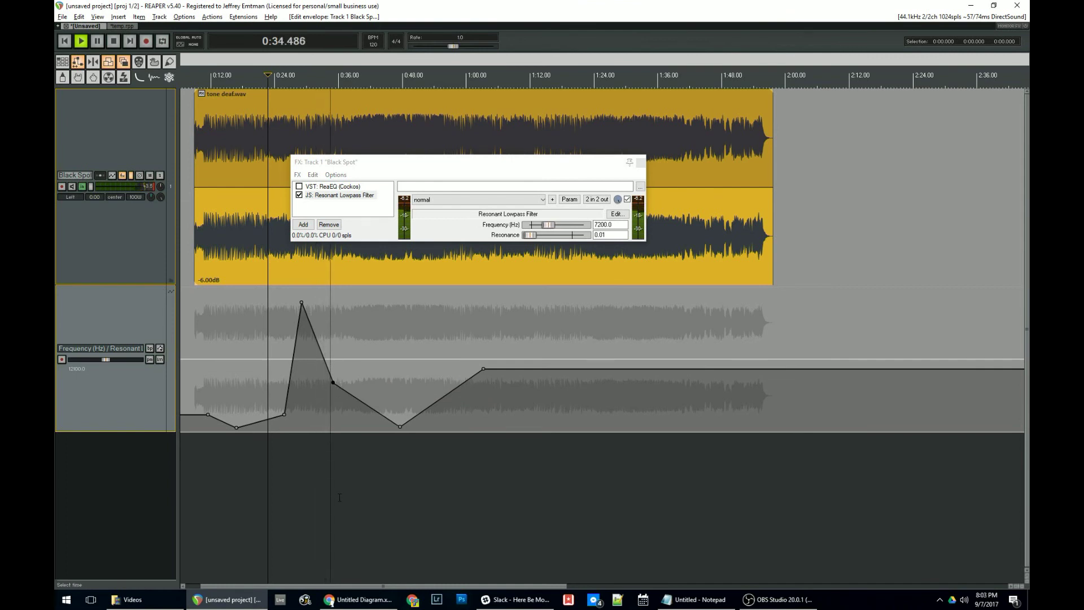
mouse_move(345, 389)
mouse_down()
mouse_move(415, 421)
mouse_move(446, 393)
mouse_up()
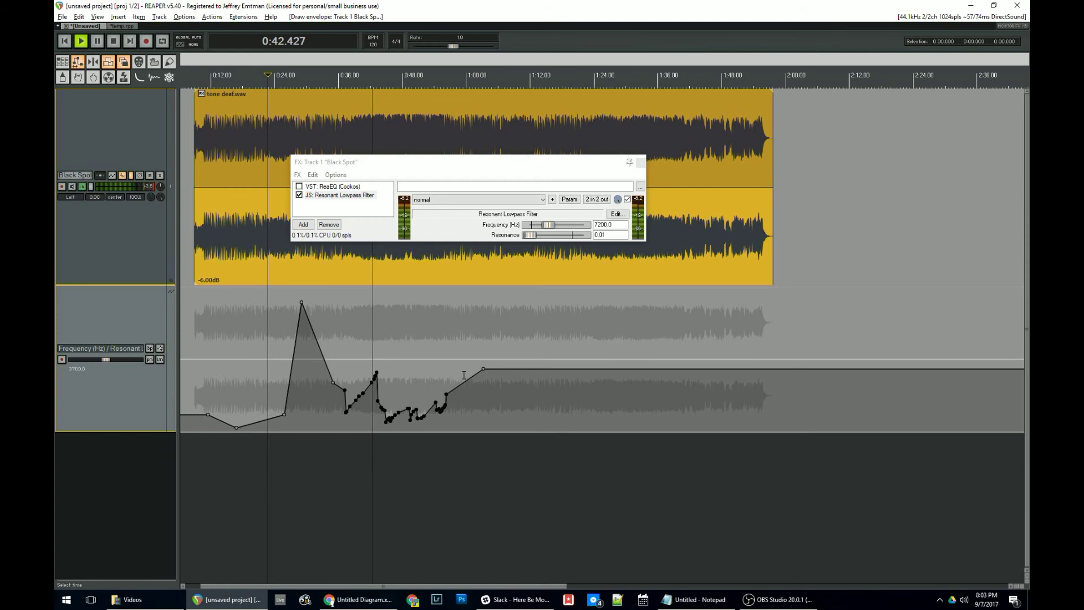
key(space)
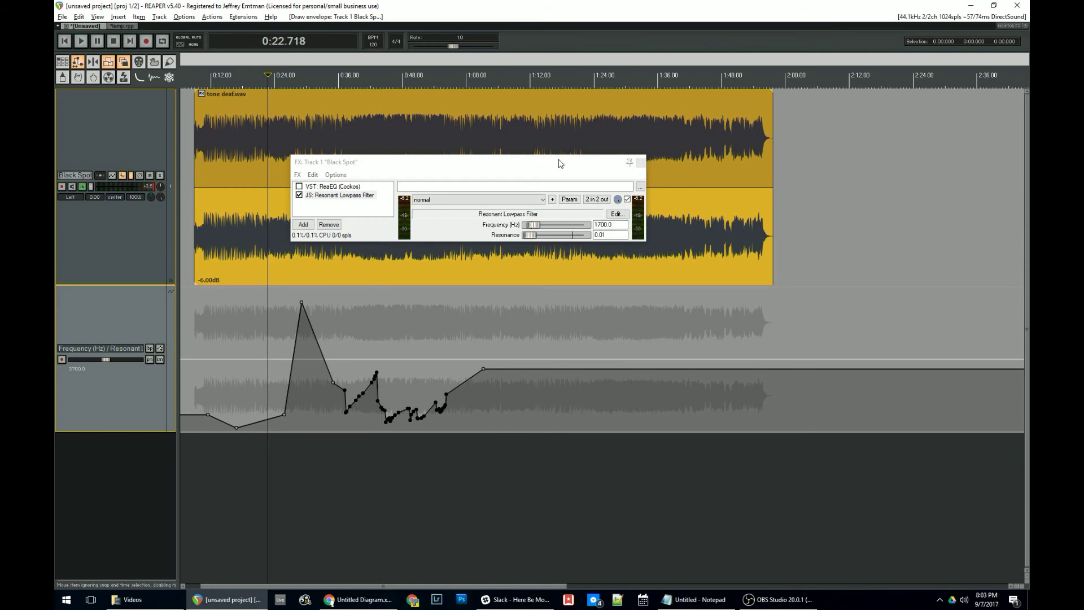
drag(560, 163, 532, 252)
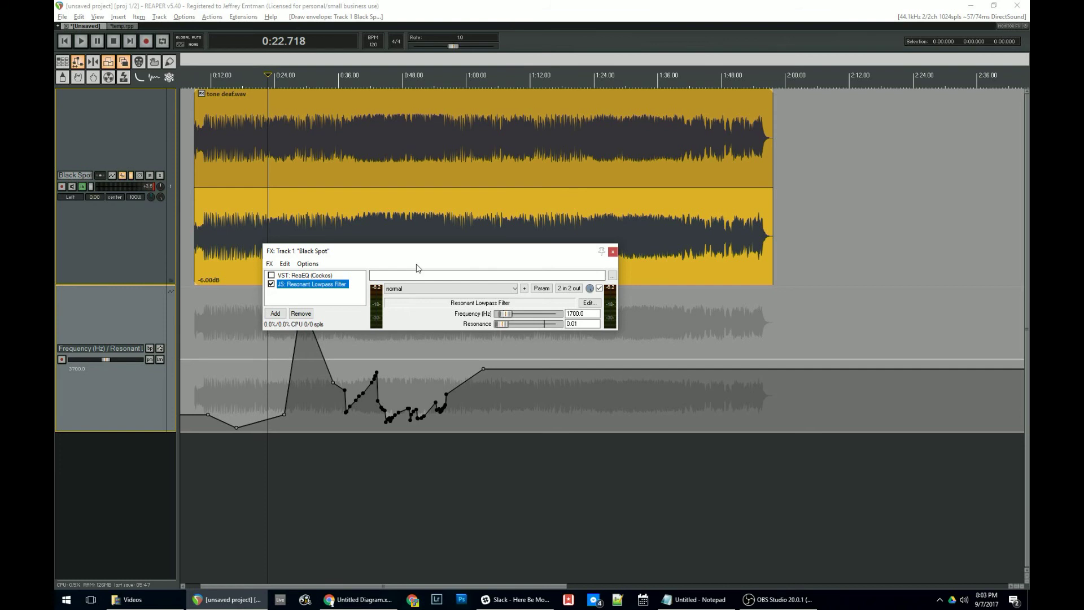
key(alt+Tab)
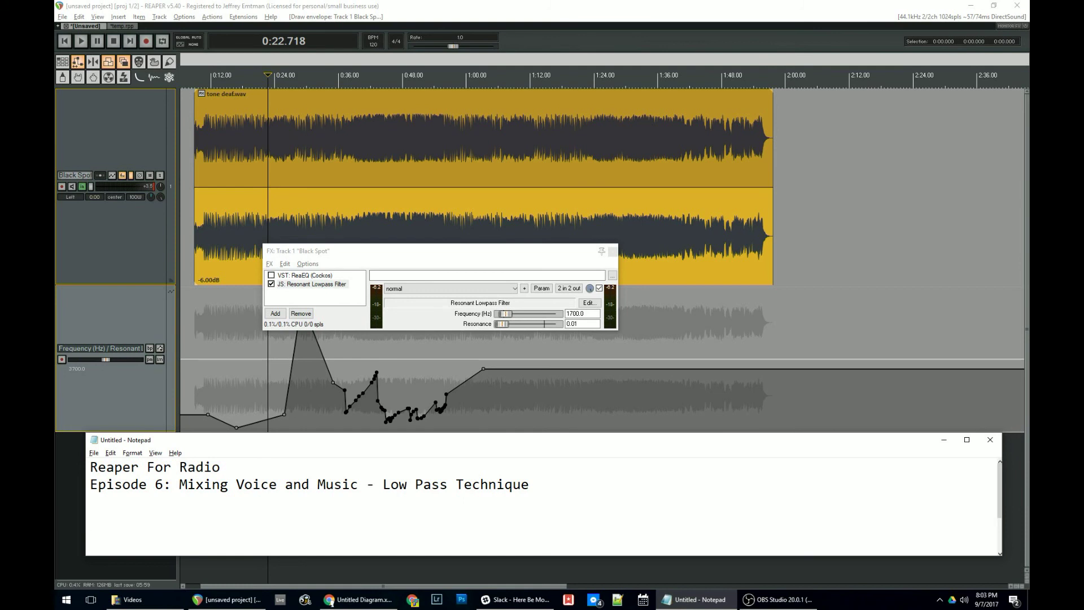
Add credit lines under the title: the host's name, KCRW's Here Be Monsters, and HBMpodcast.com.
text(Jeff)
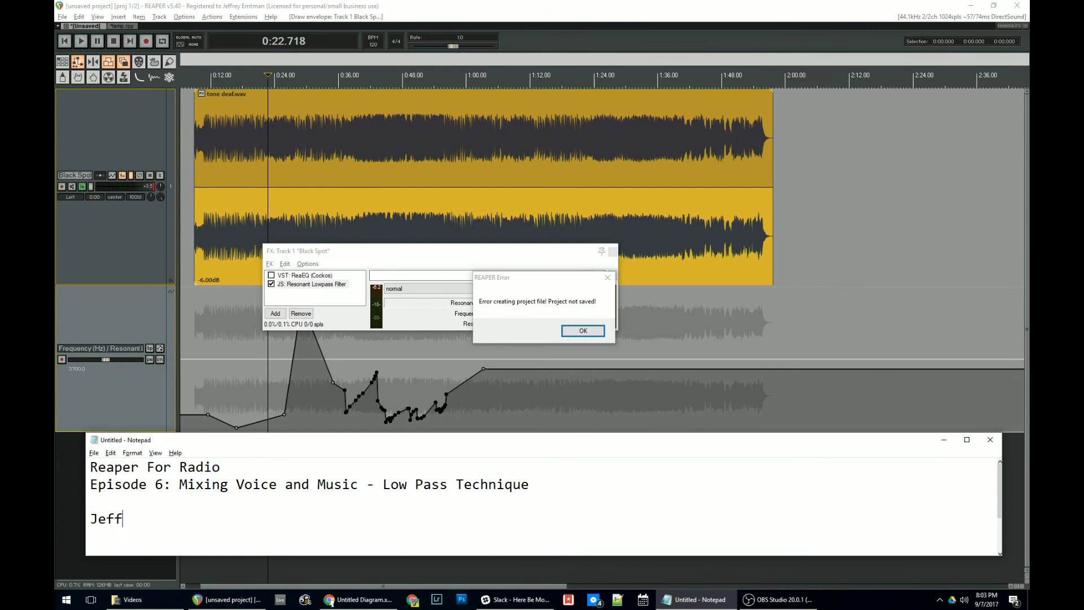
text( Emtman)
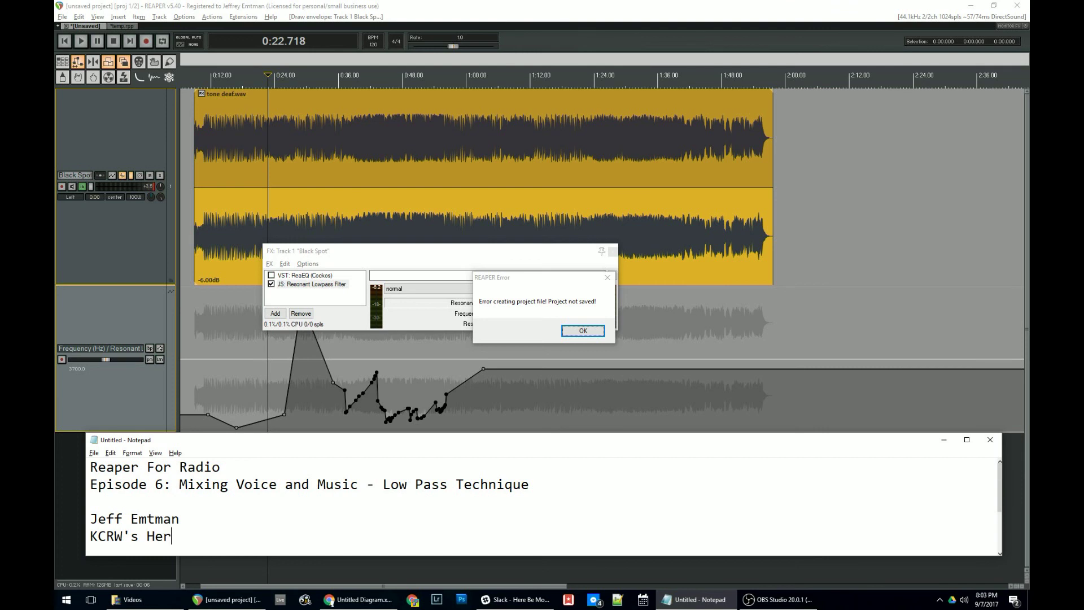
text(Monst)
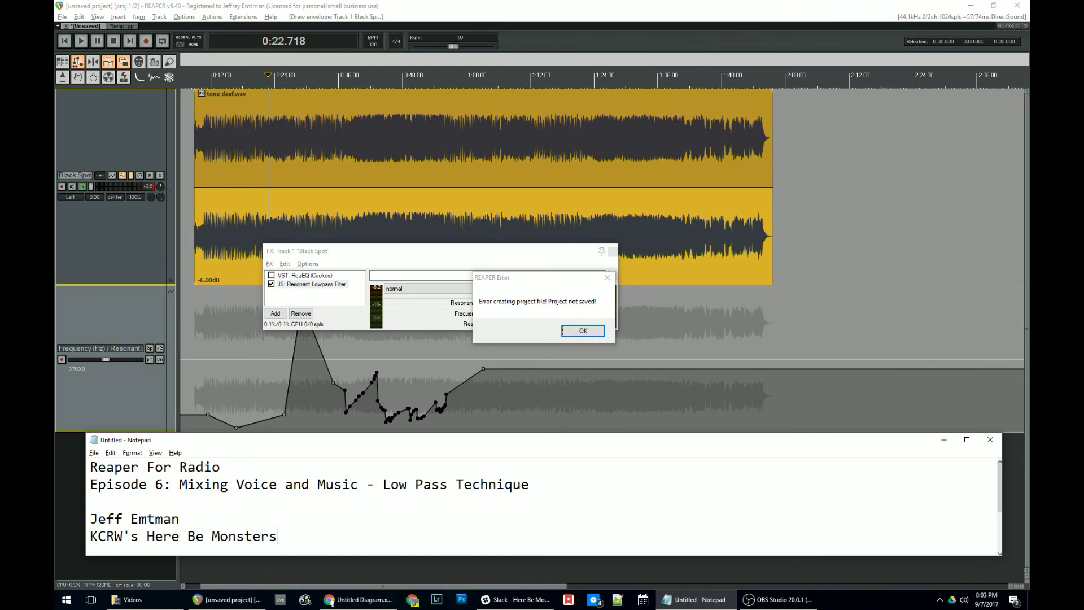
text(ers)
key(Return)
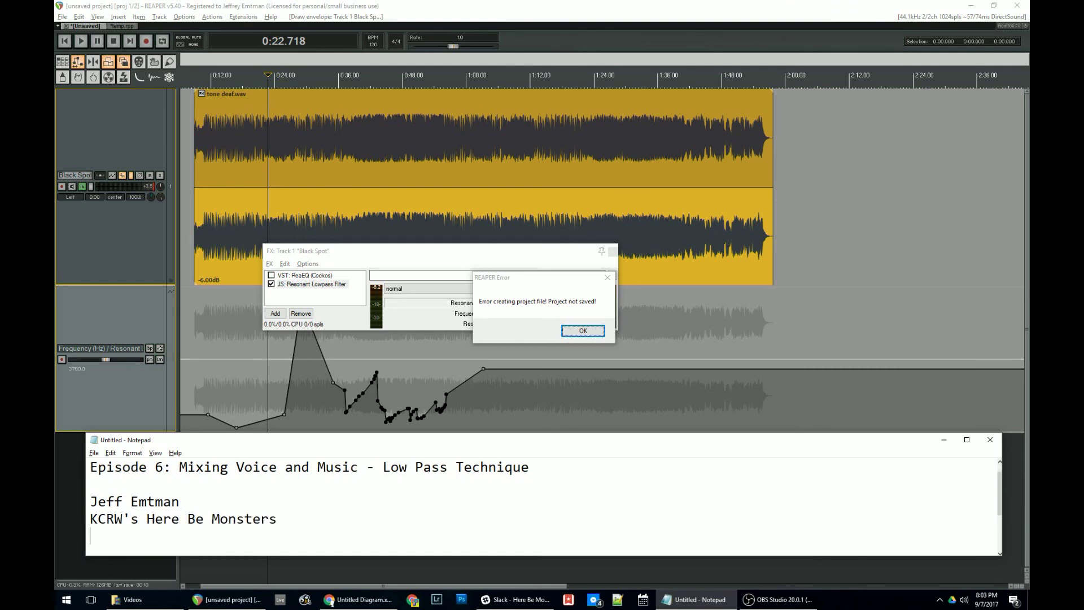
text(HBMpodcast.com)
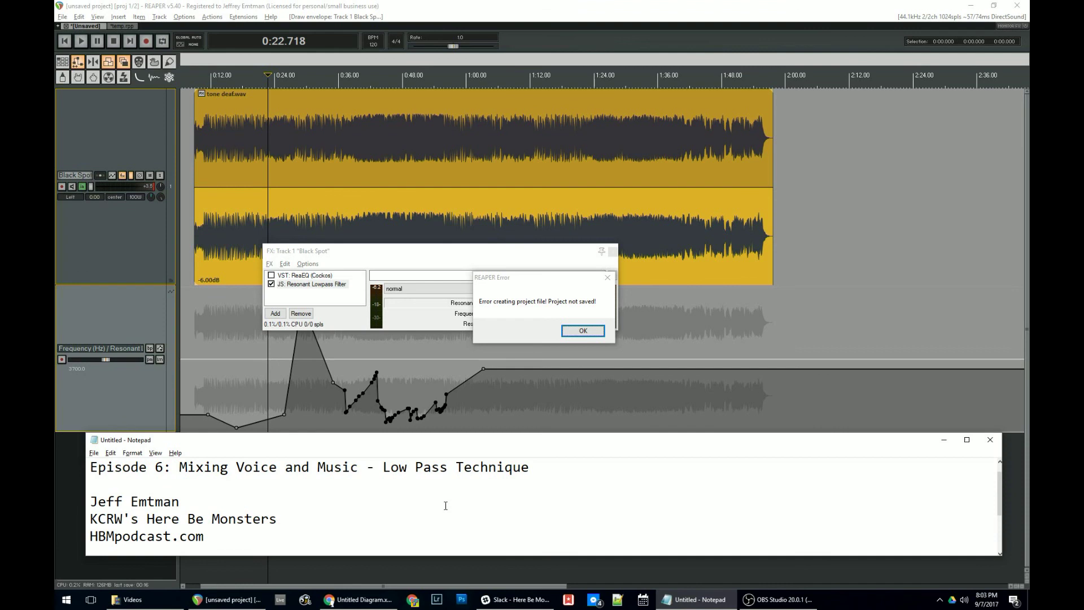
Dismiss REAPER's project-save error, then reposition the Notepad window and make it narrower.
click(583, 330)
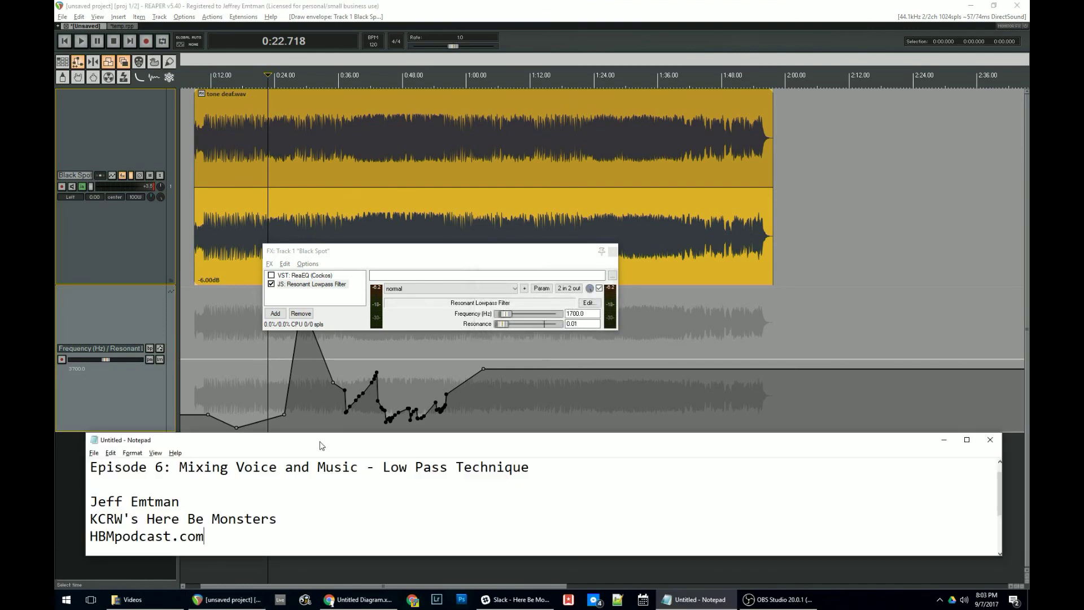
drag(320, 445, 367, 375)
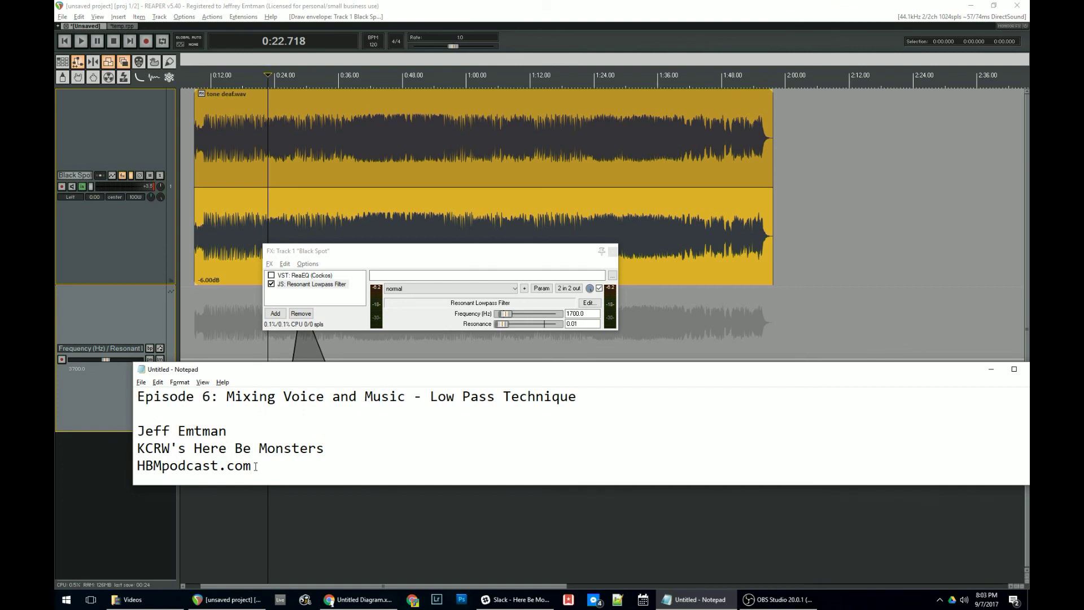
drag(255, 466, 135, 432)
click(168, 416)
drag(346, 376, 308, 375)
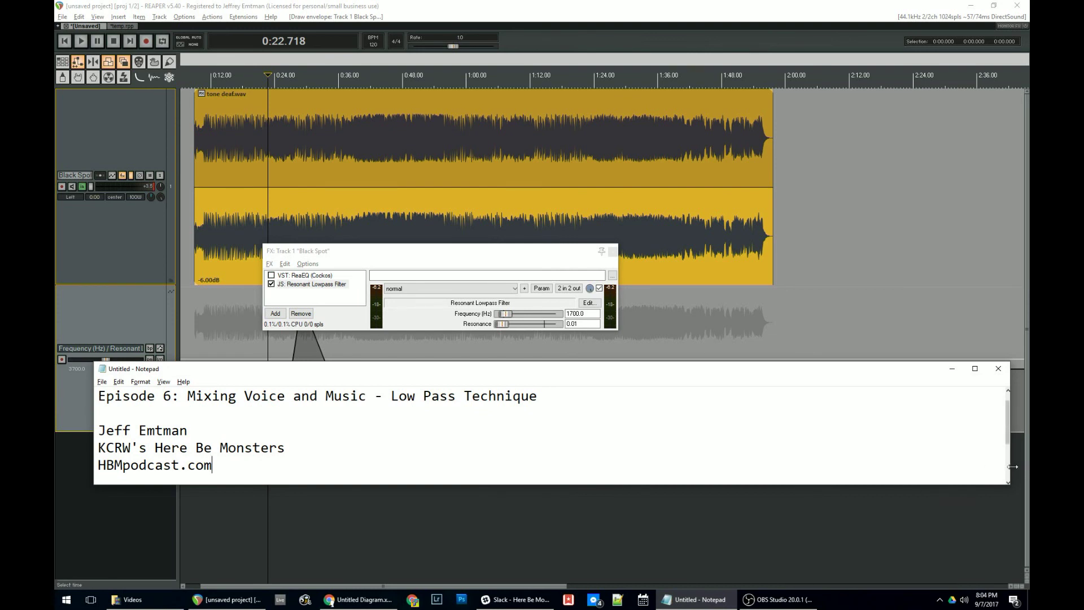
drag(1009, 466, 569, 466)
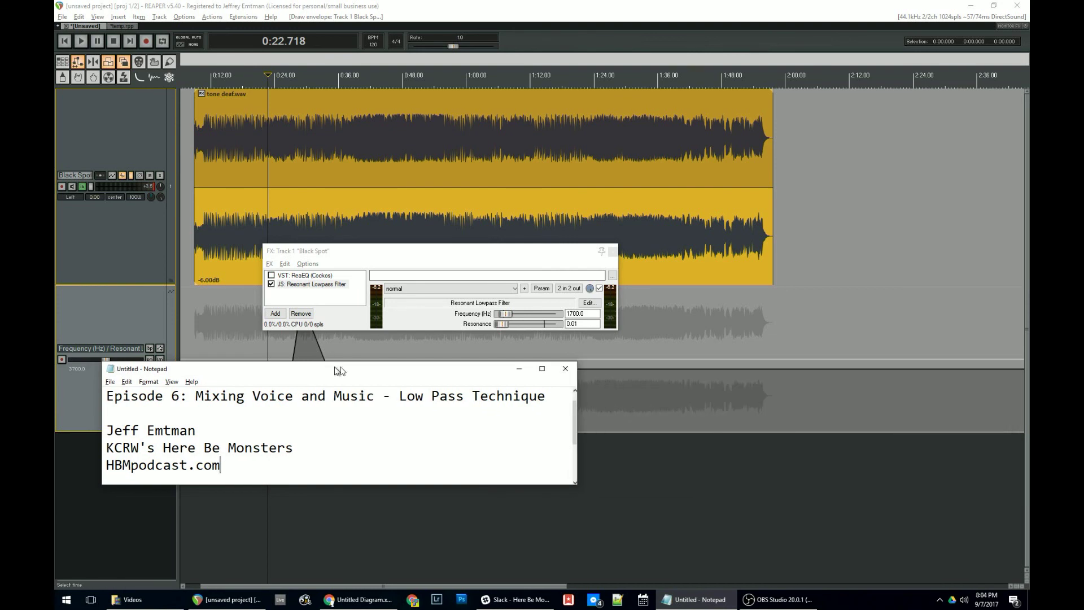